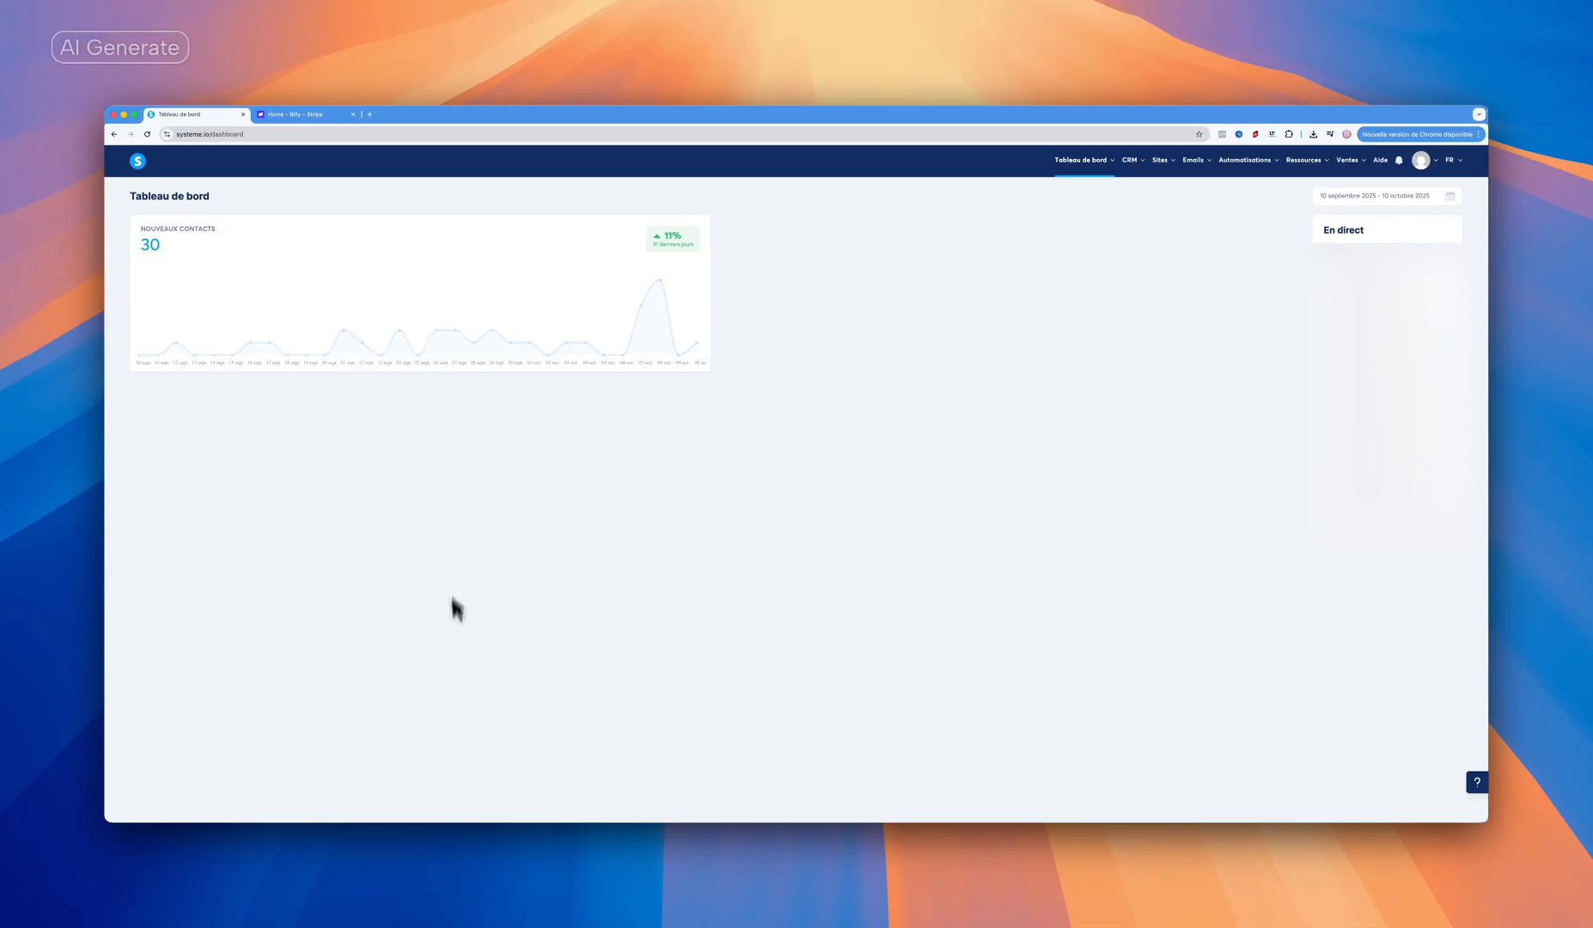
left_click(327, 121)
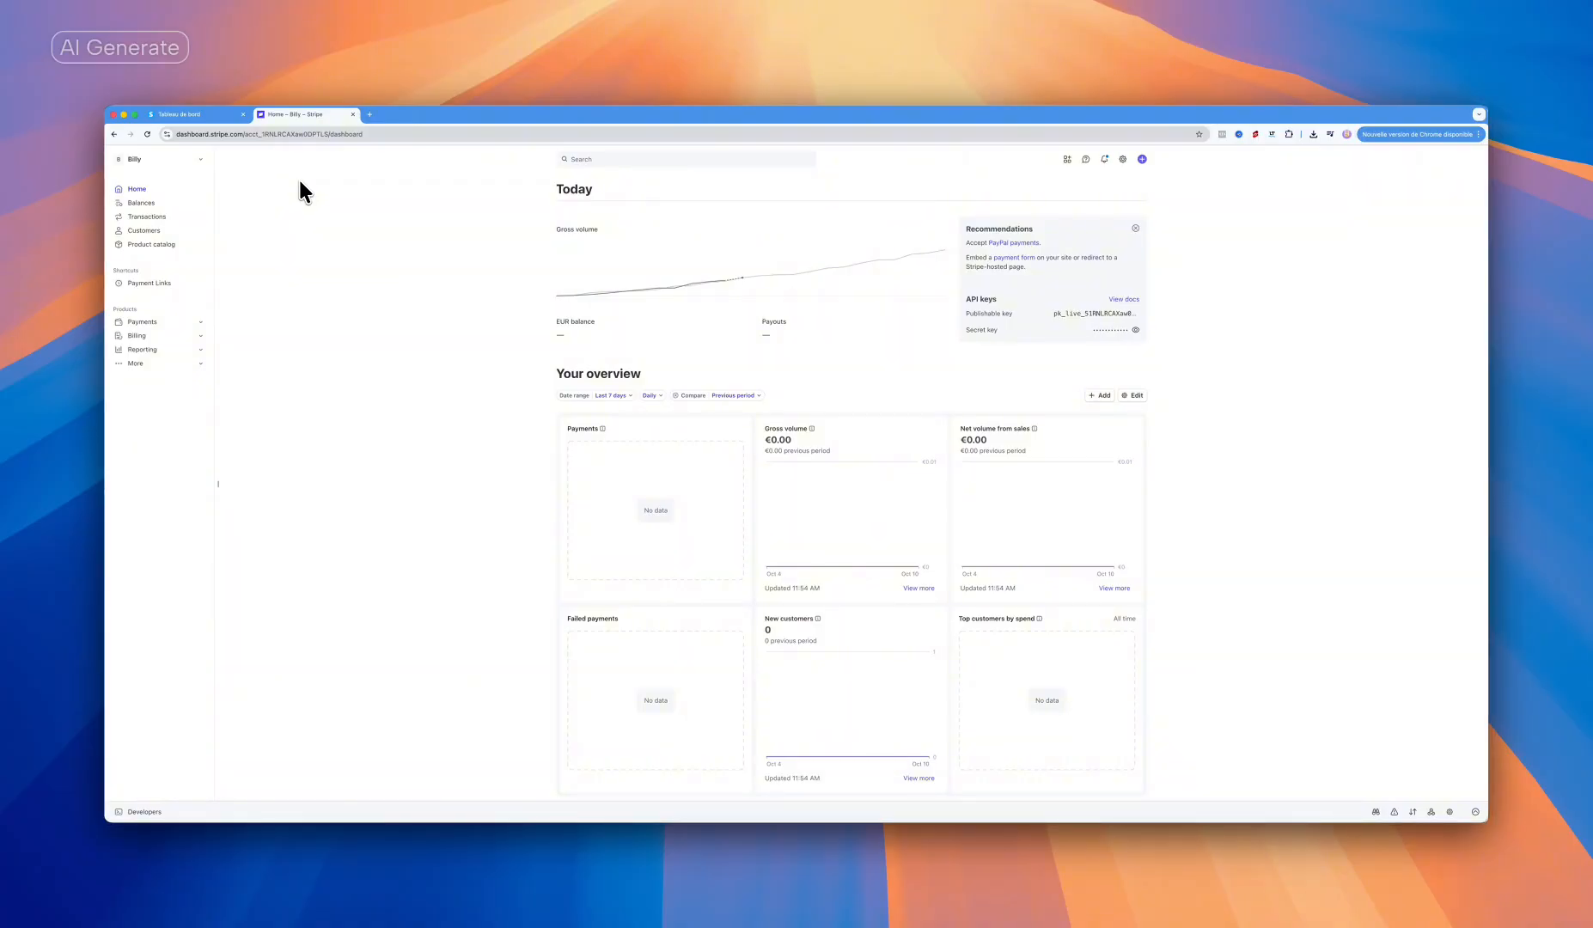
left_click(208, 116)
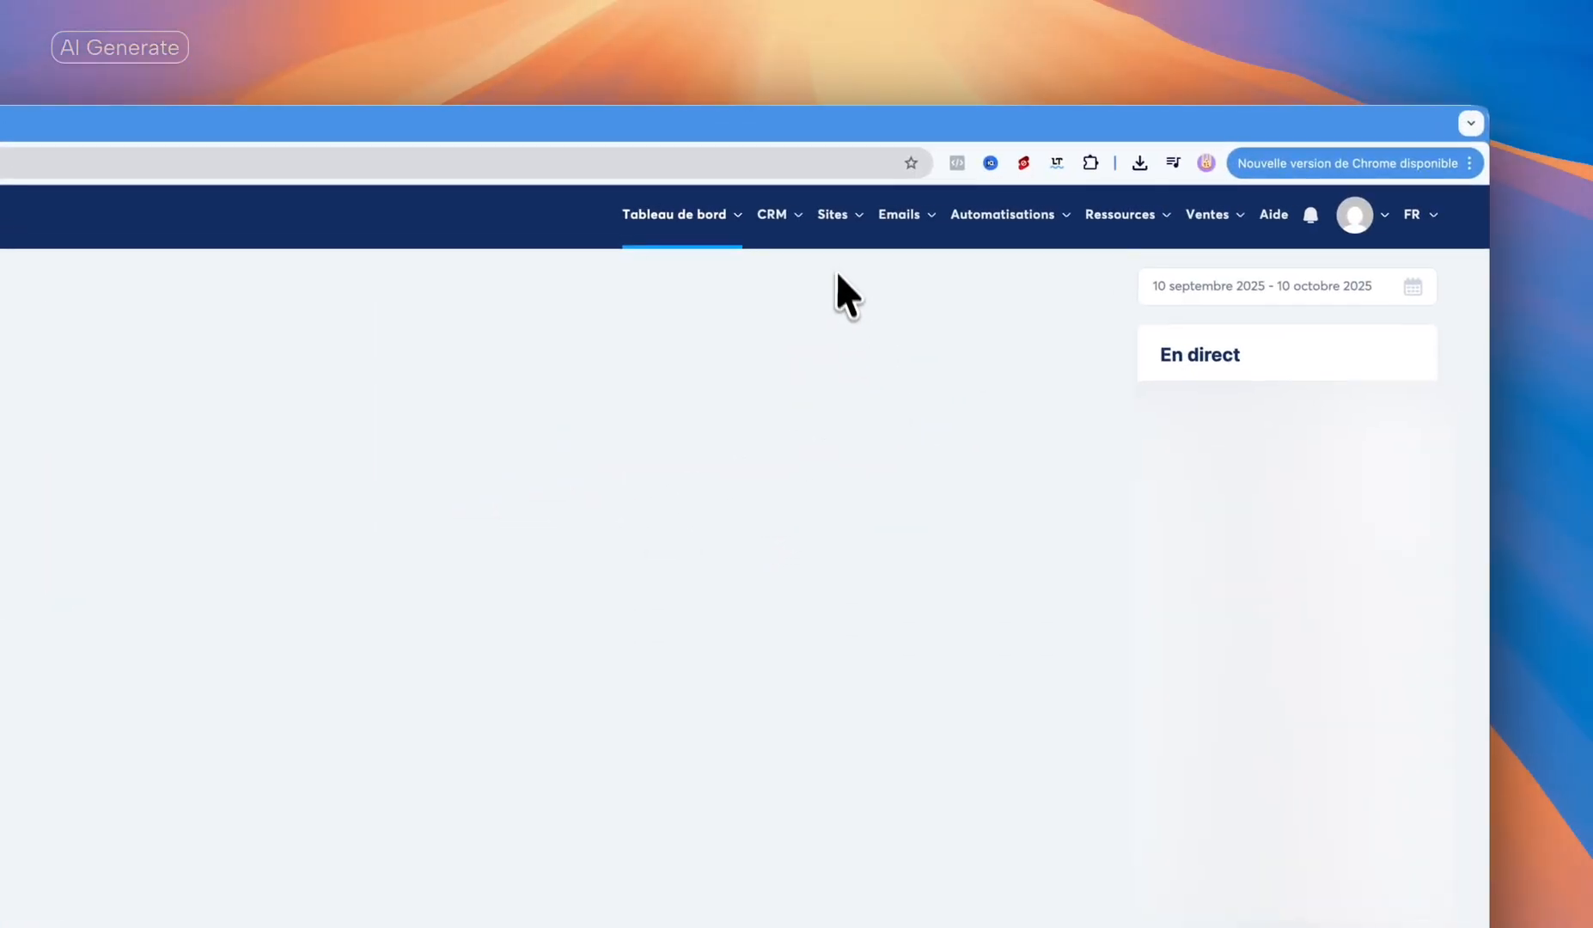
Create a sales funnel named "test purchase" with the objective Vendre
mouse_move(1043, 162)
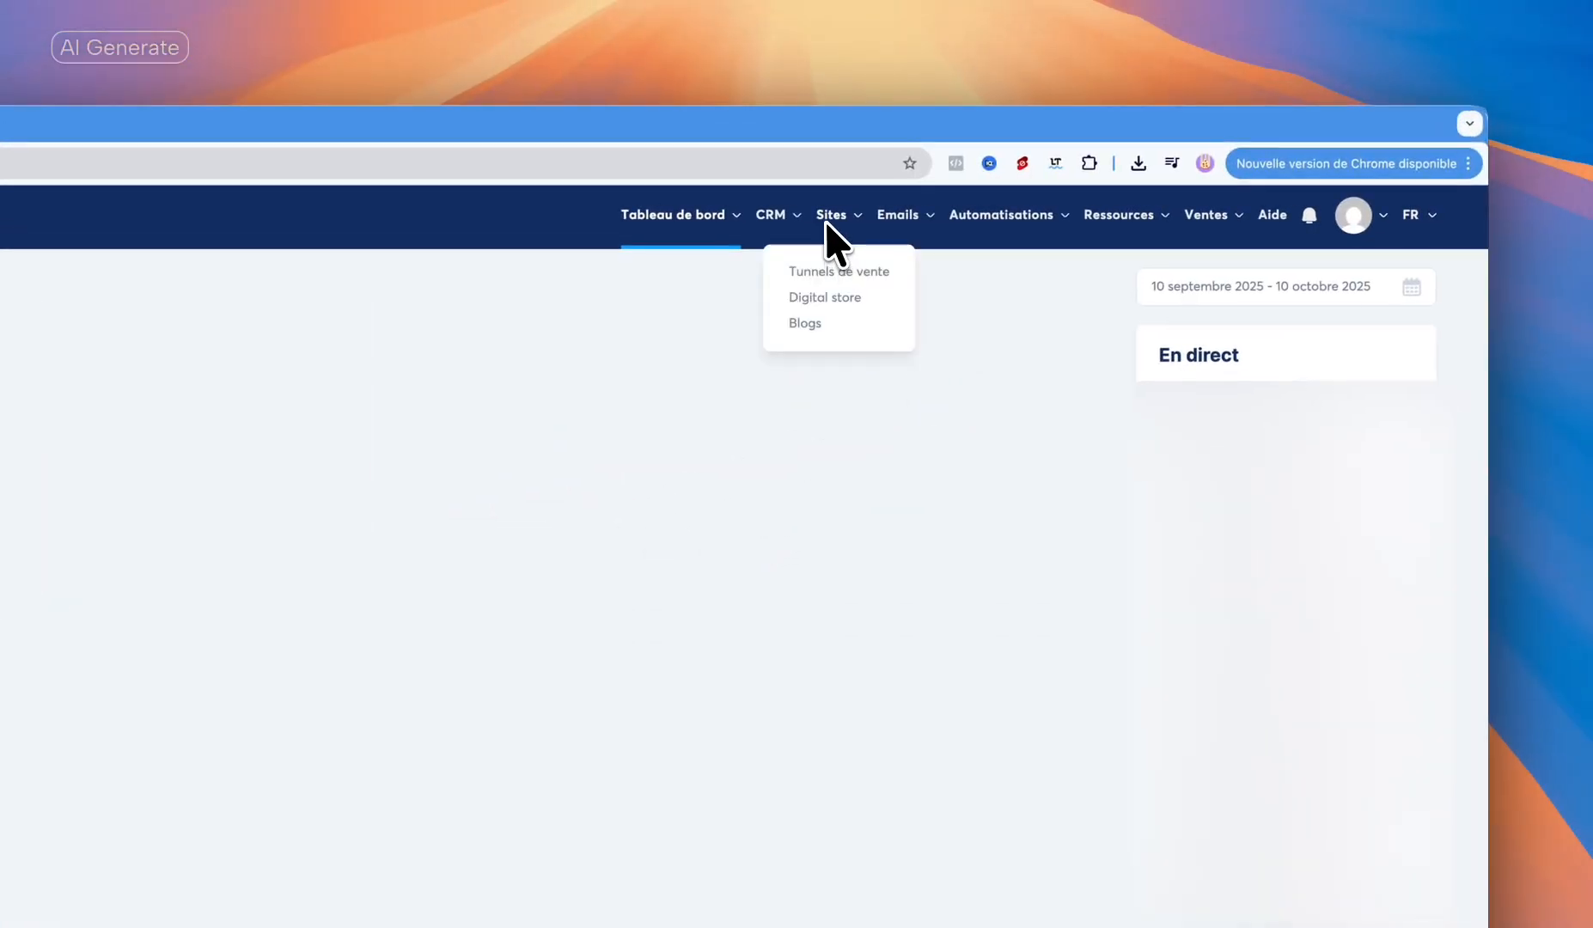
left_click(830, 273)
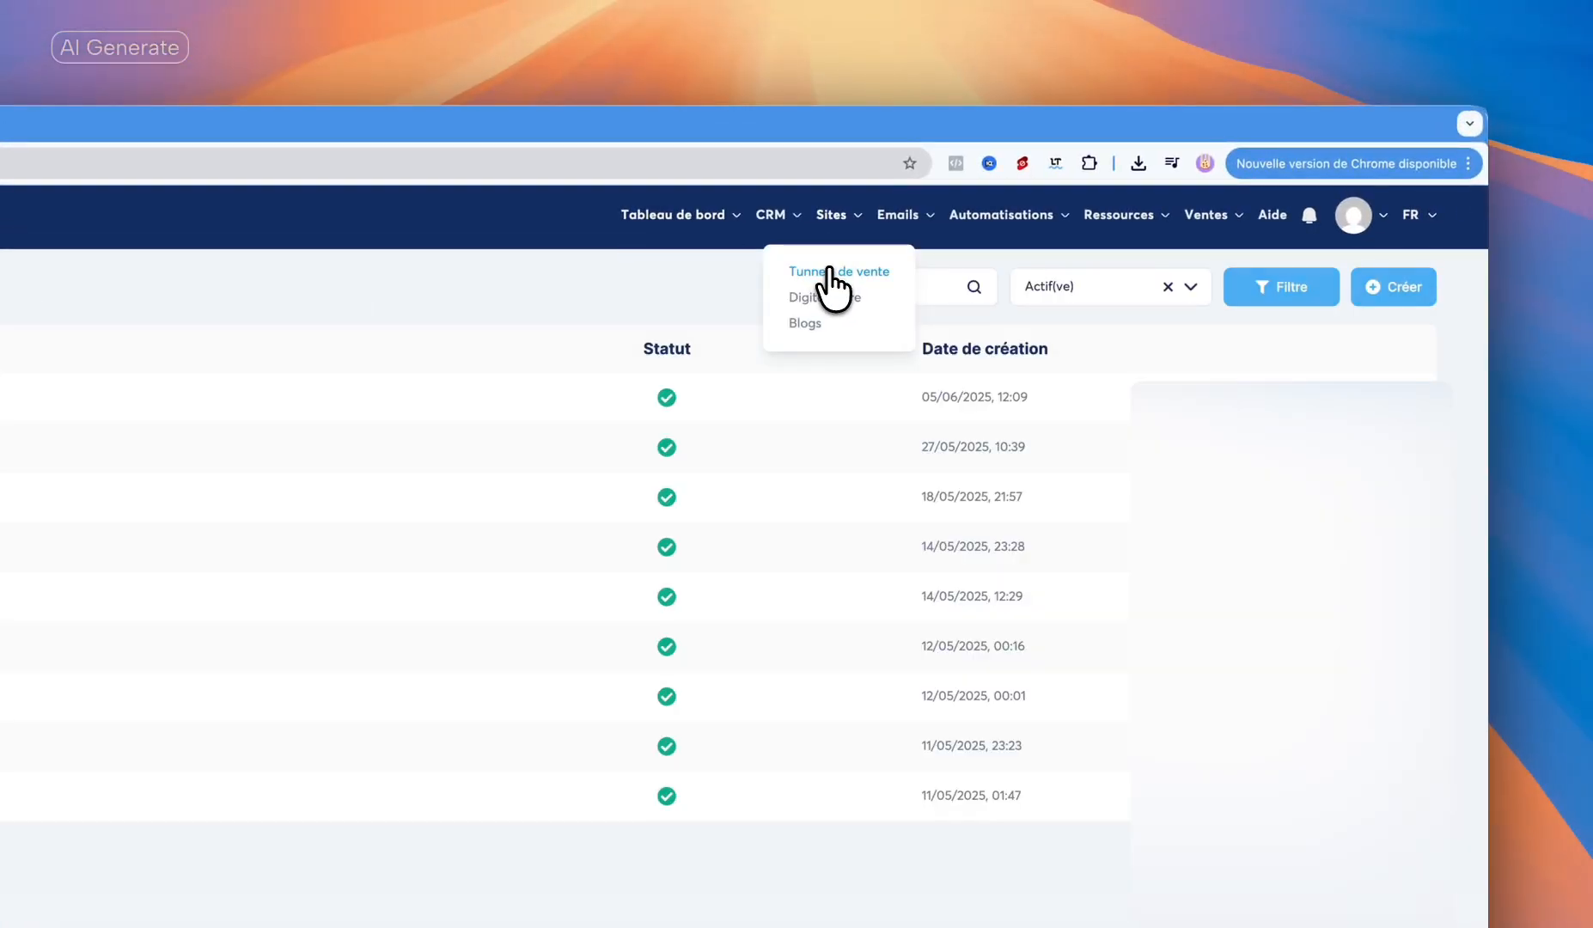
left_click(1415, 299)
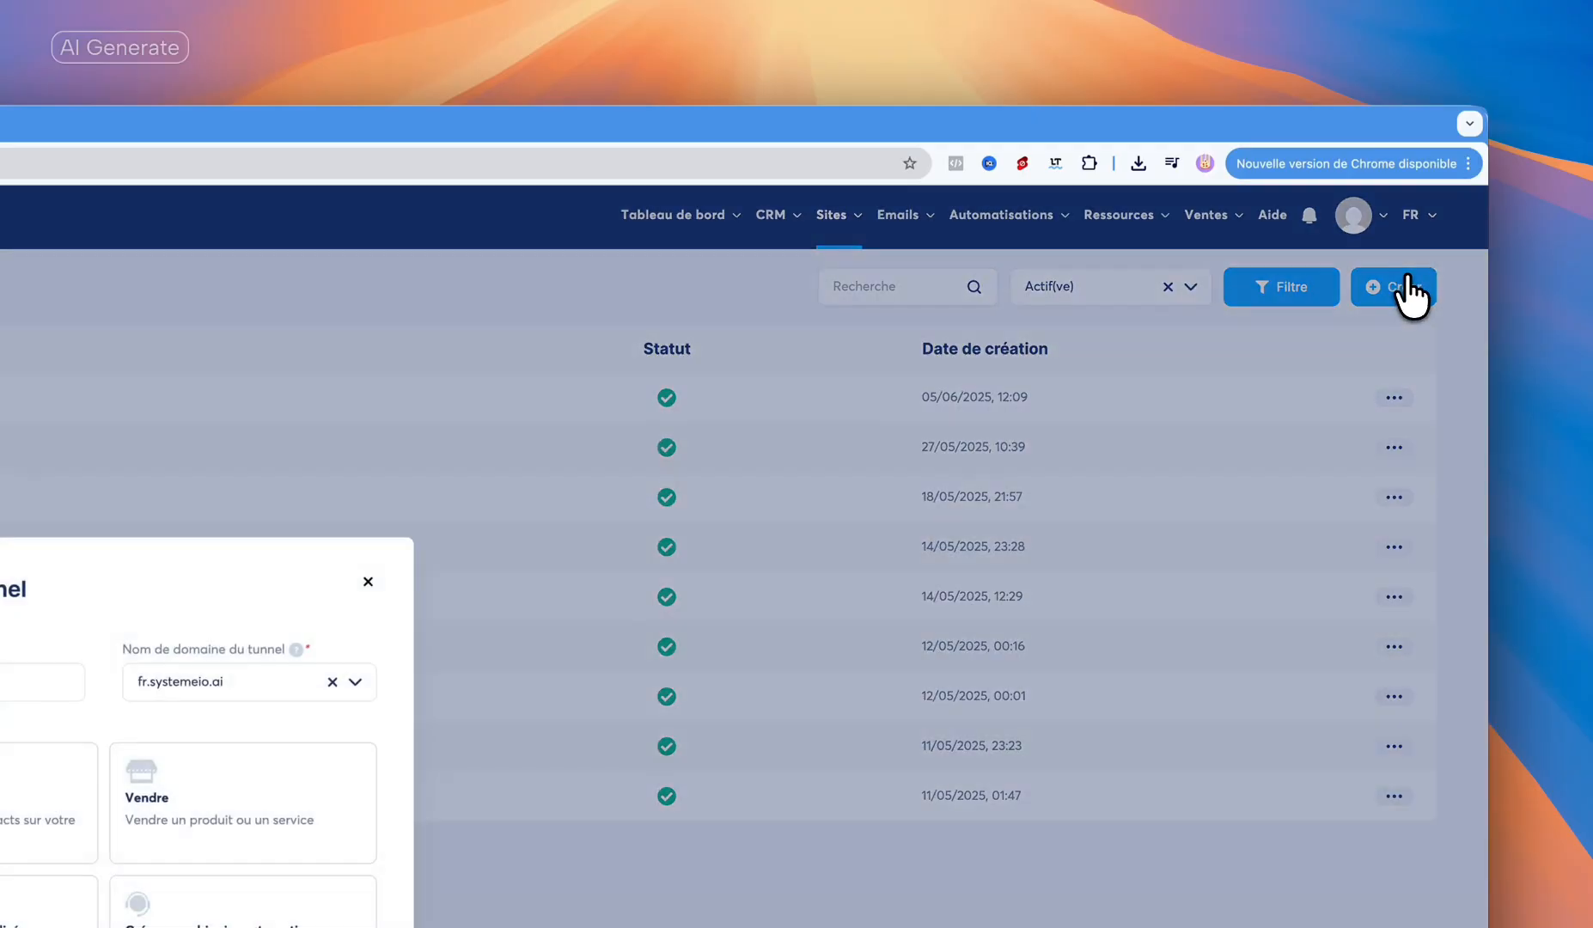
left_click(603, 268)
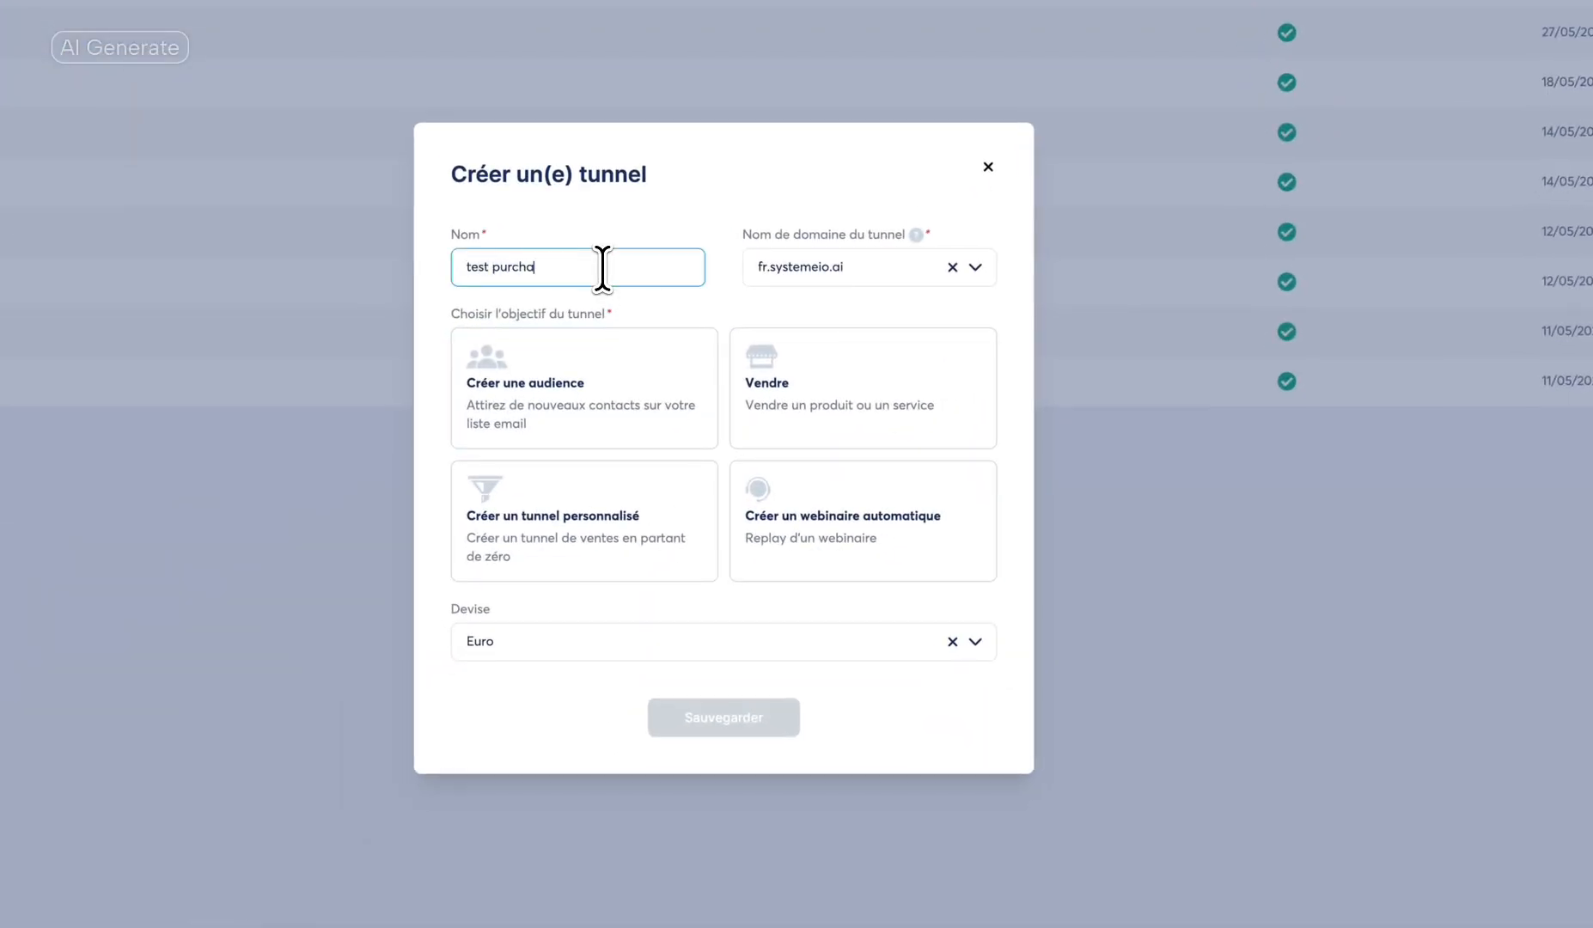
type("test purchase")
left_click(839, 382)
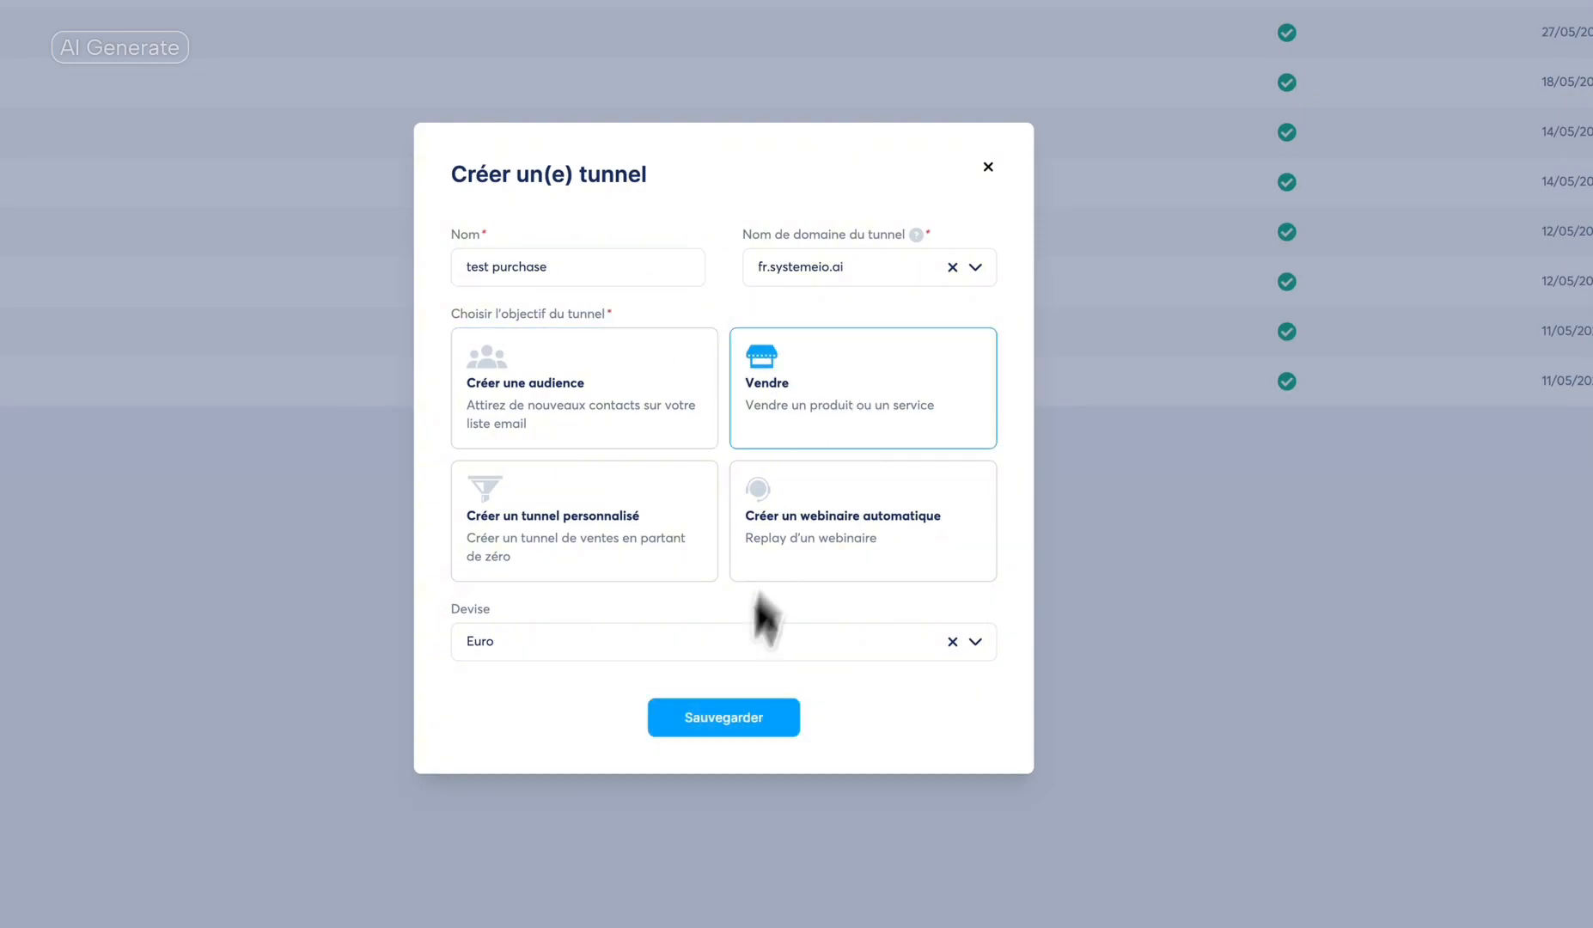
left_click(718, 705)
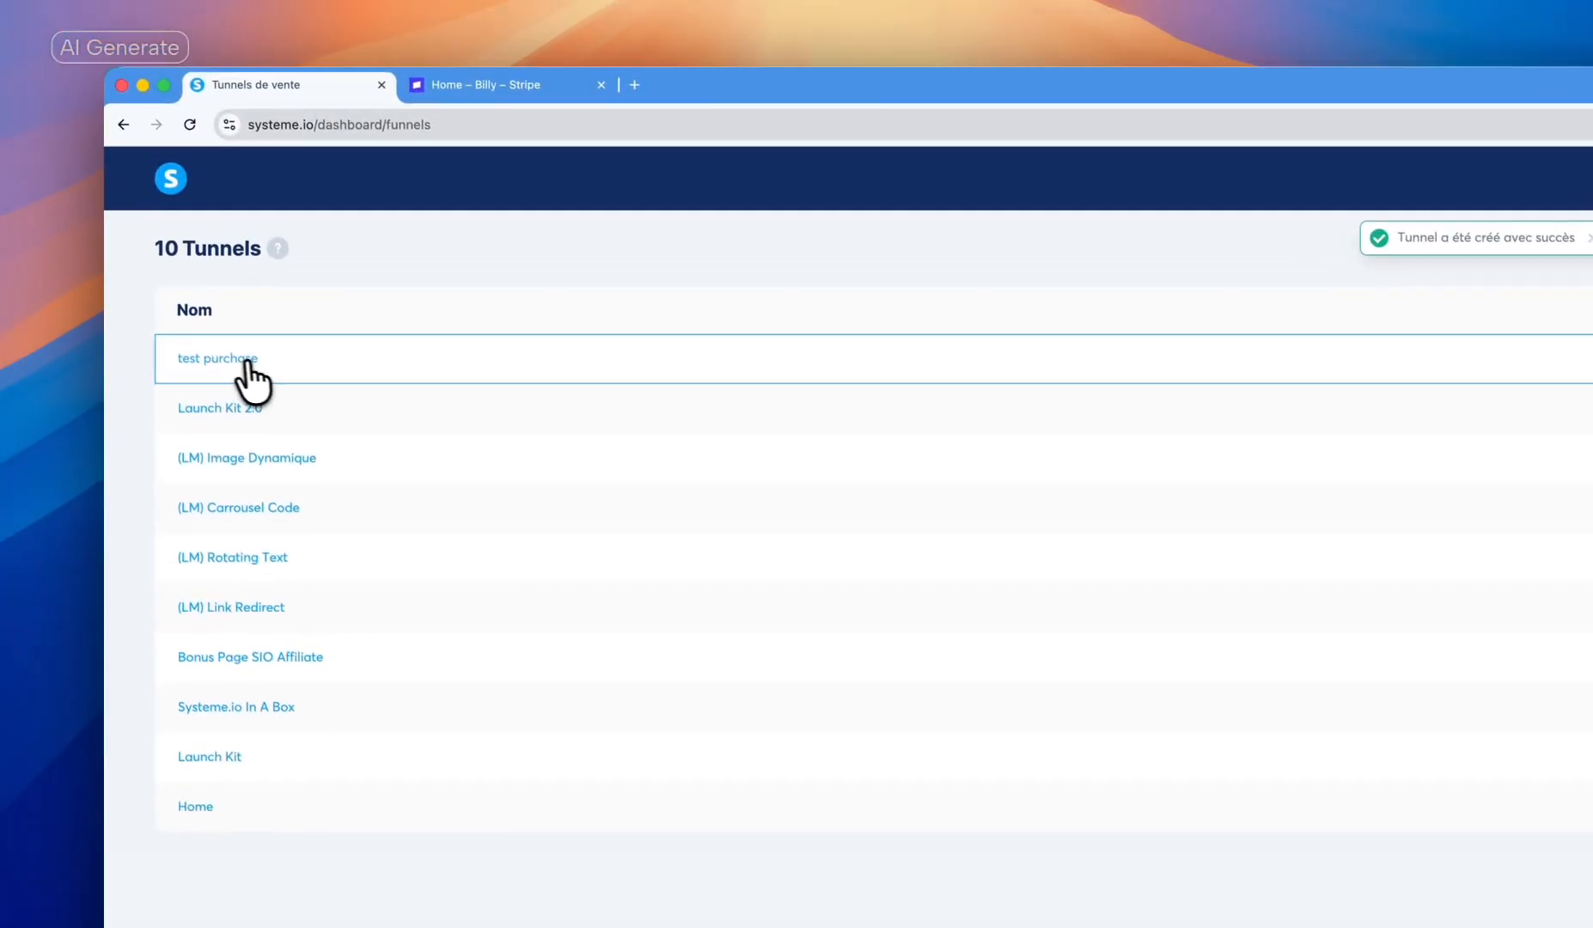
Open the test purchase funnel and apply the template with "Informations de contact" beside a photo grid to its order form
left_click(247, 361)
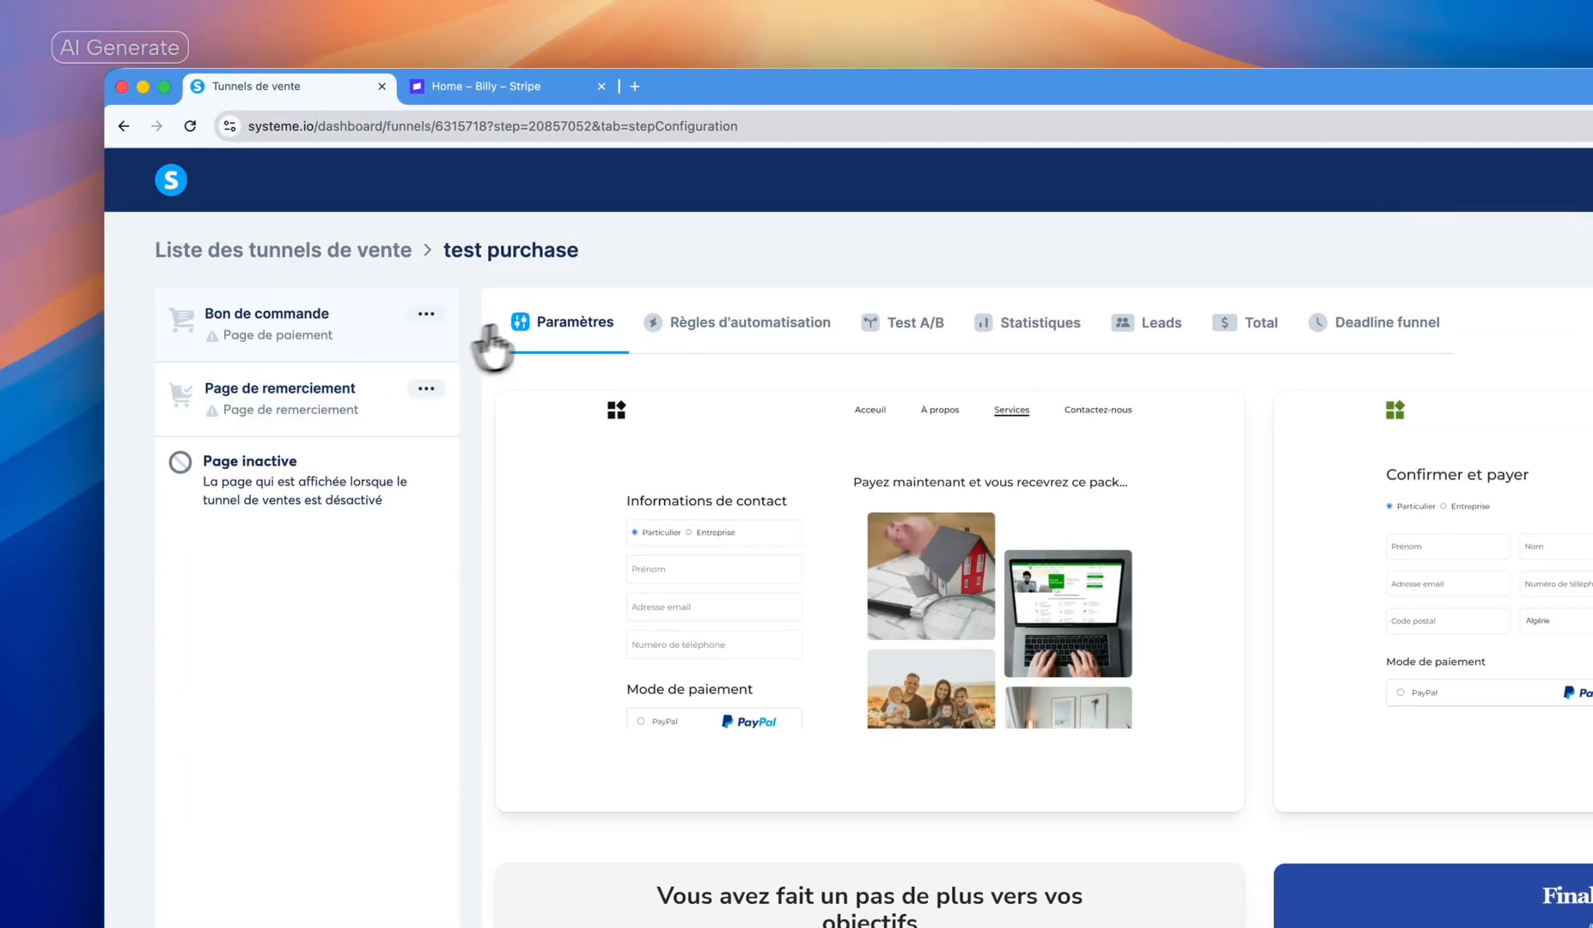
mouse_move(831, 602)
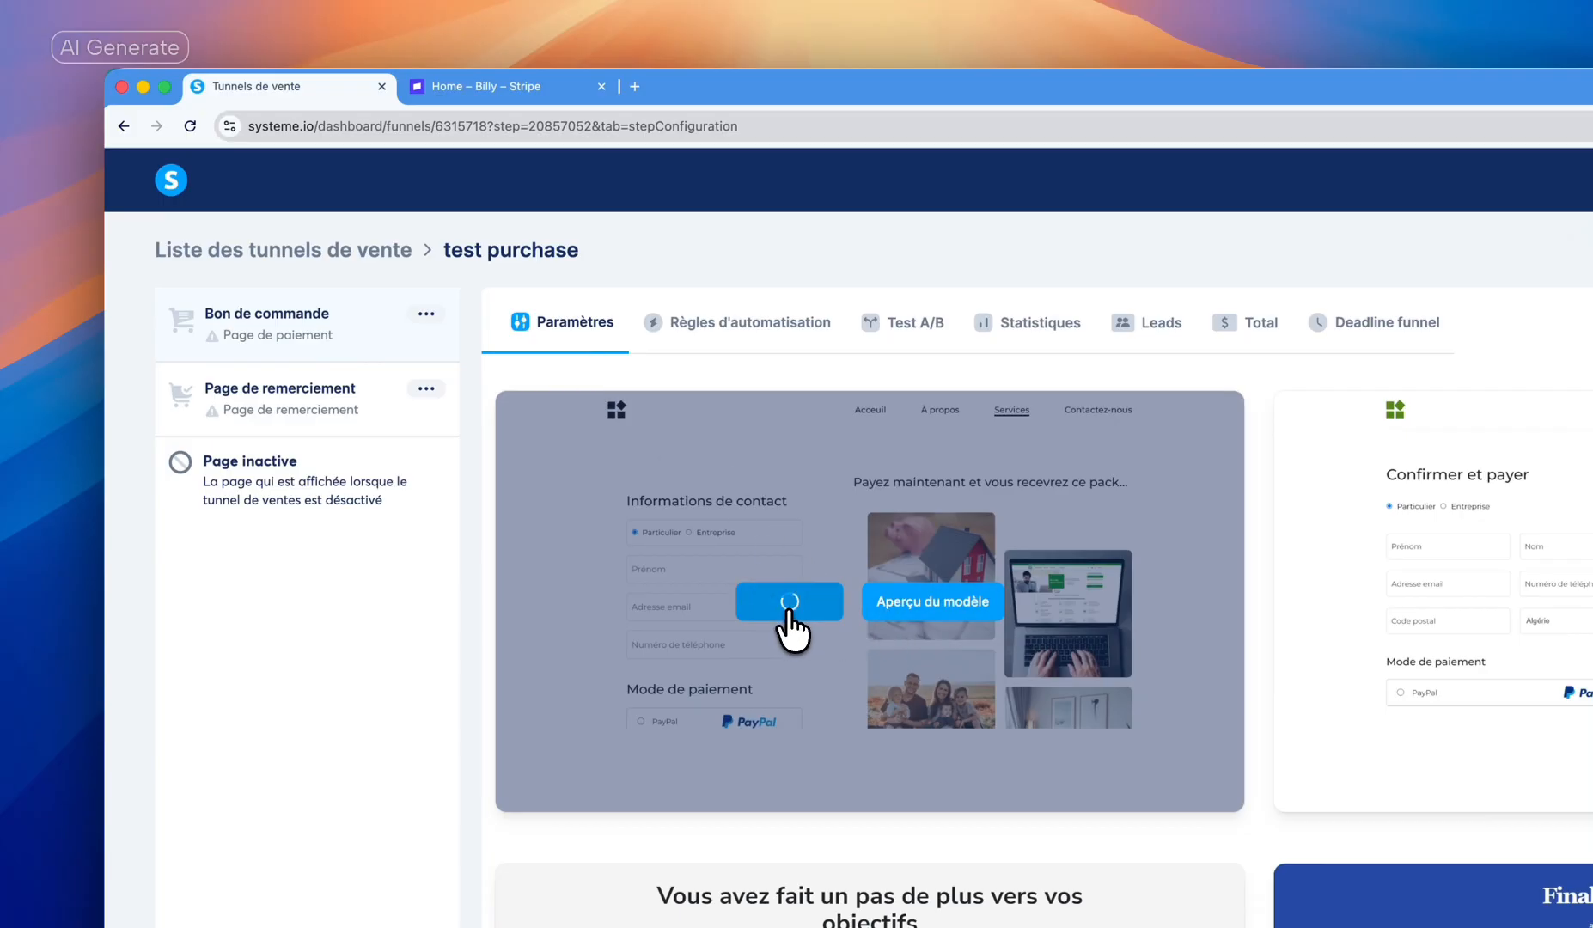
left_click(788, 603)
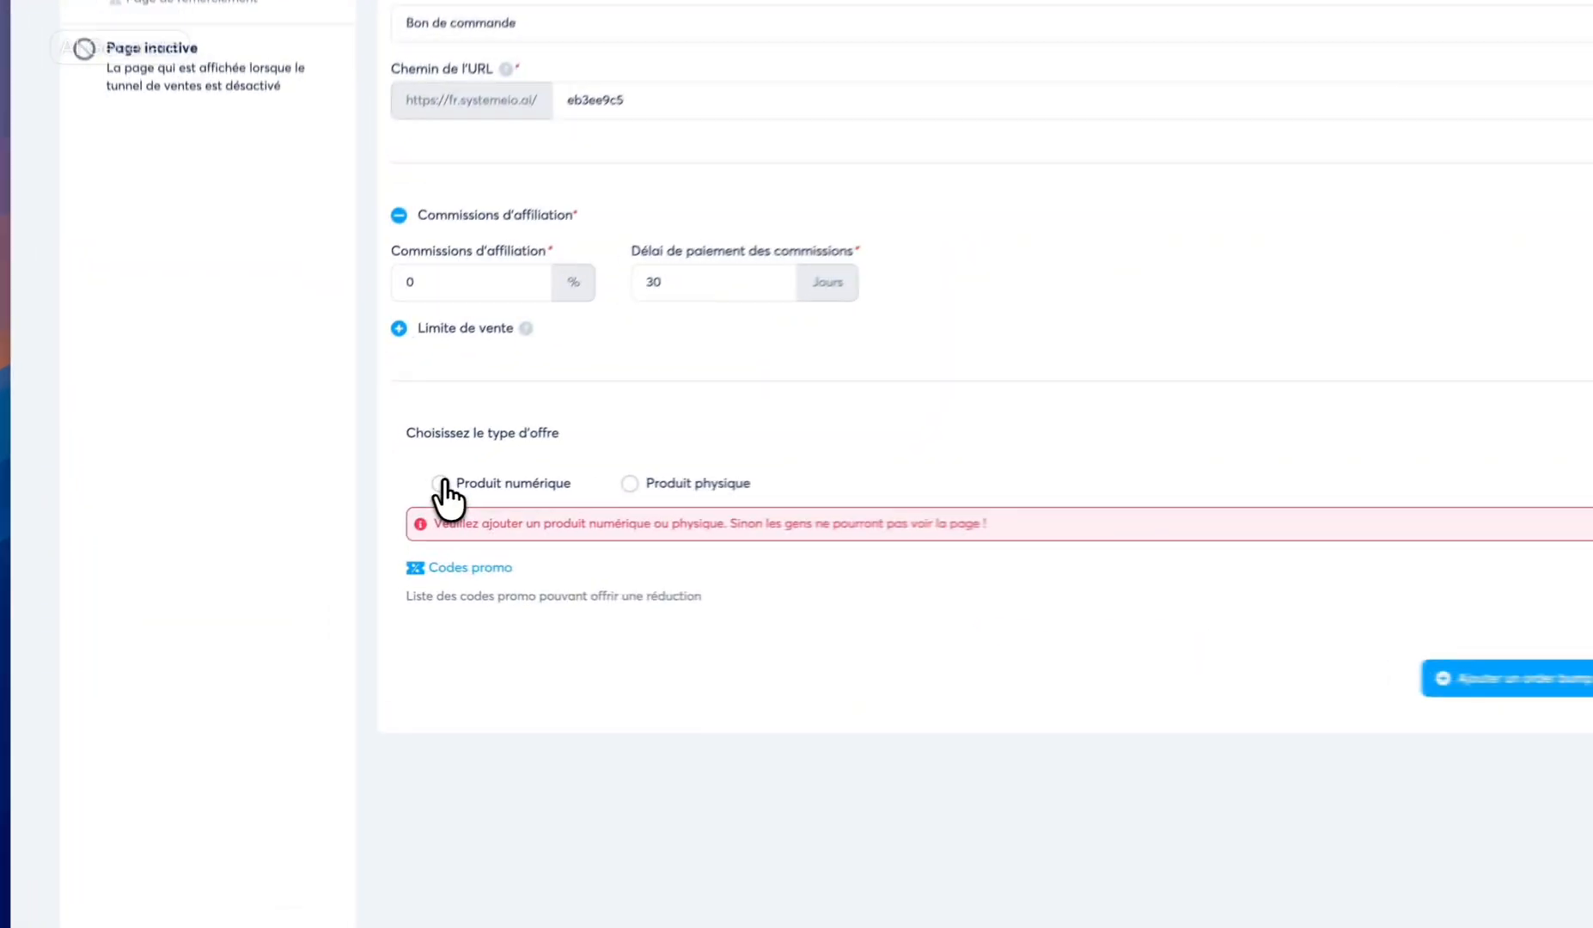
Set the order form's offer type to Produit numérique and start a new digital product named "test purchase"
left_click(325, 523)
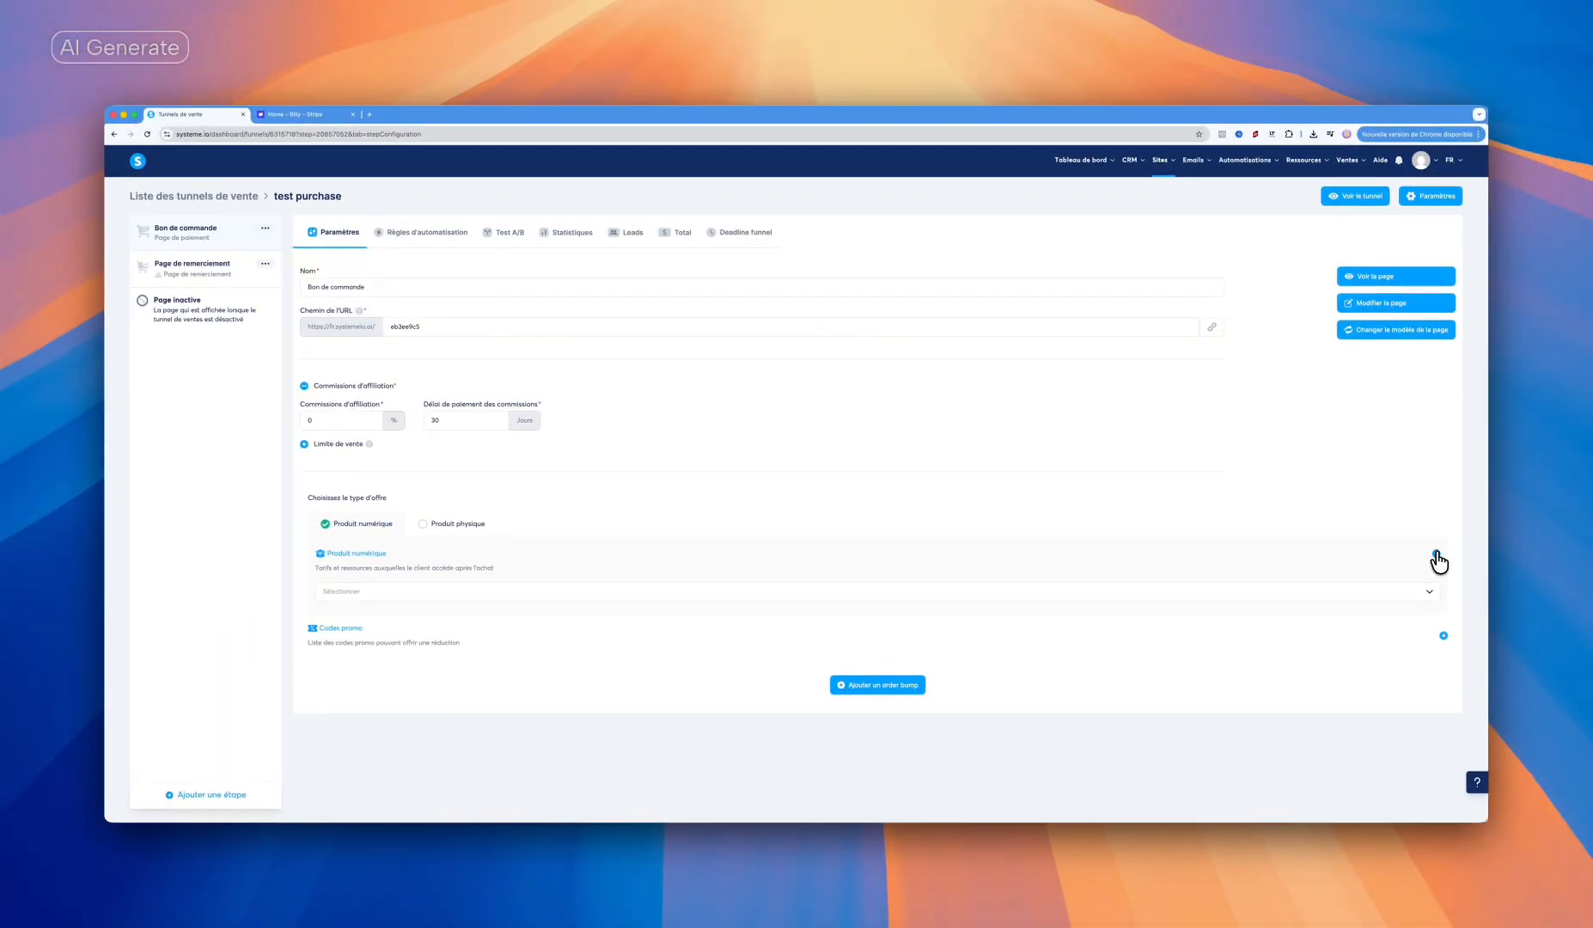
left_click(1436, 557)
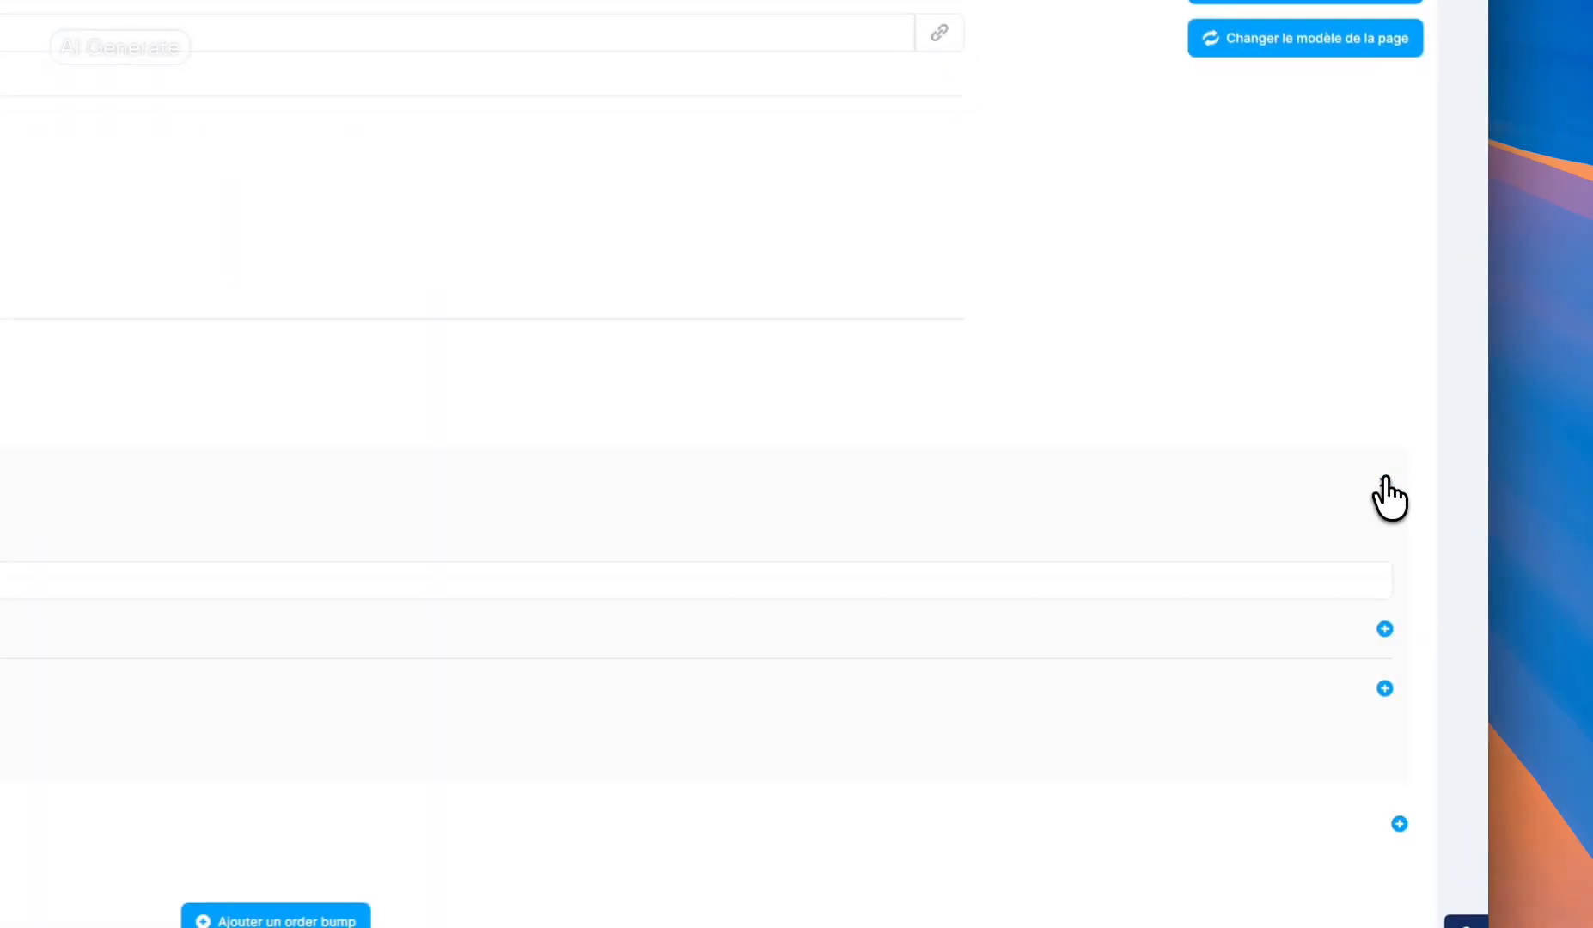
left_click(555, 473)
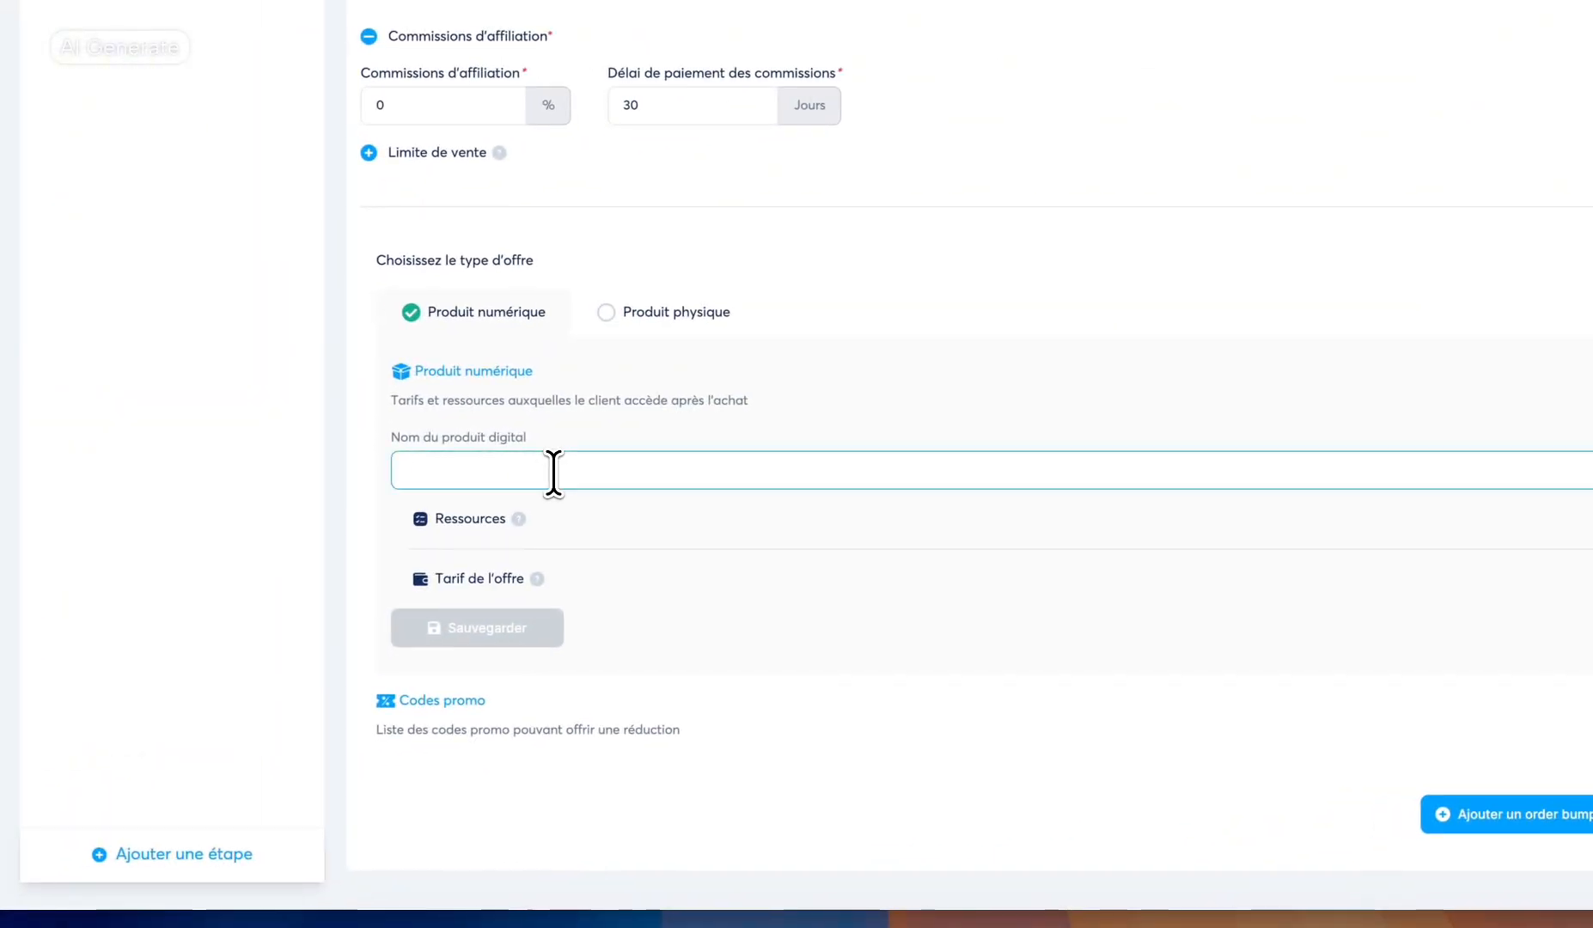
type("test prod")
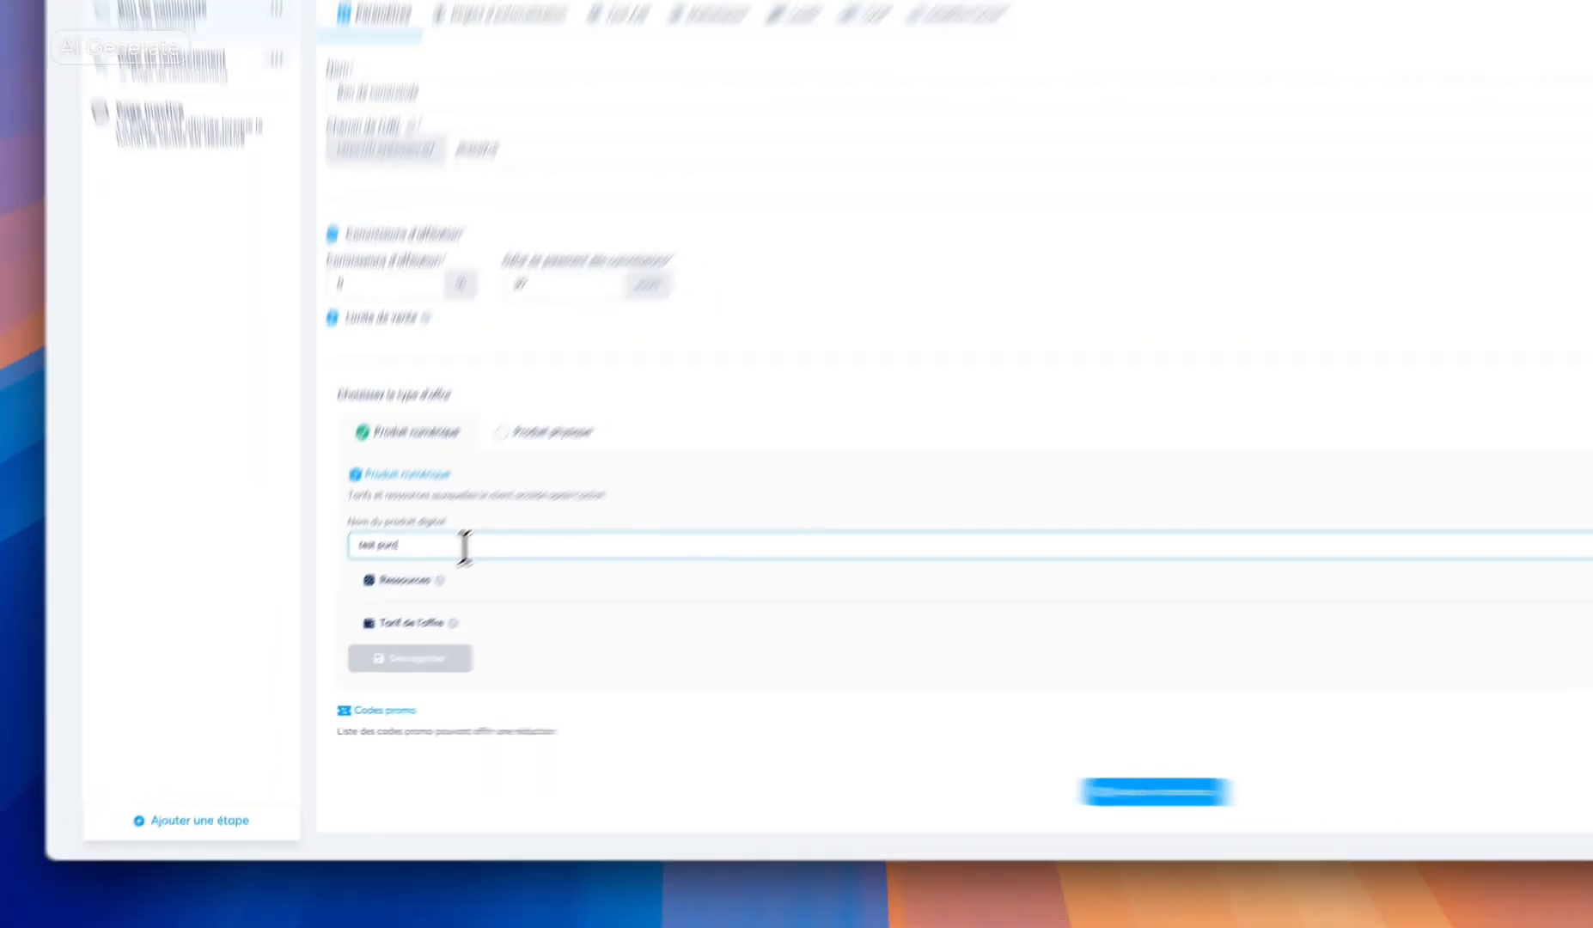
type("hase")
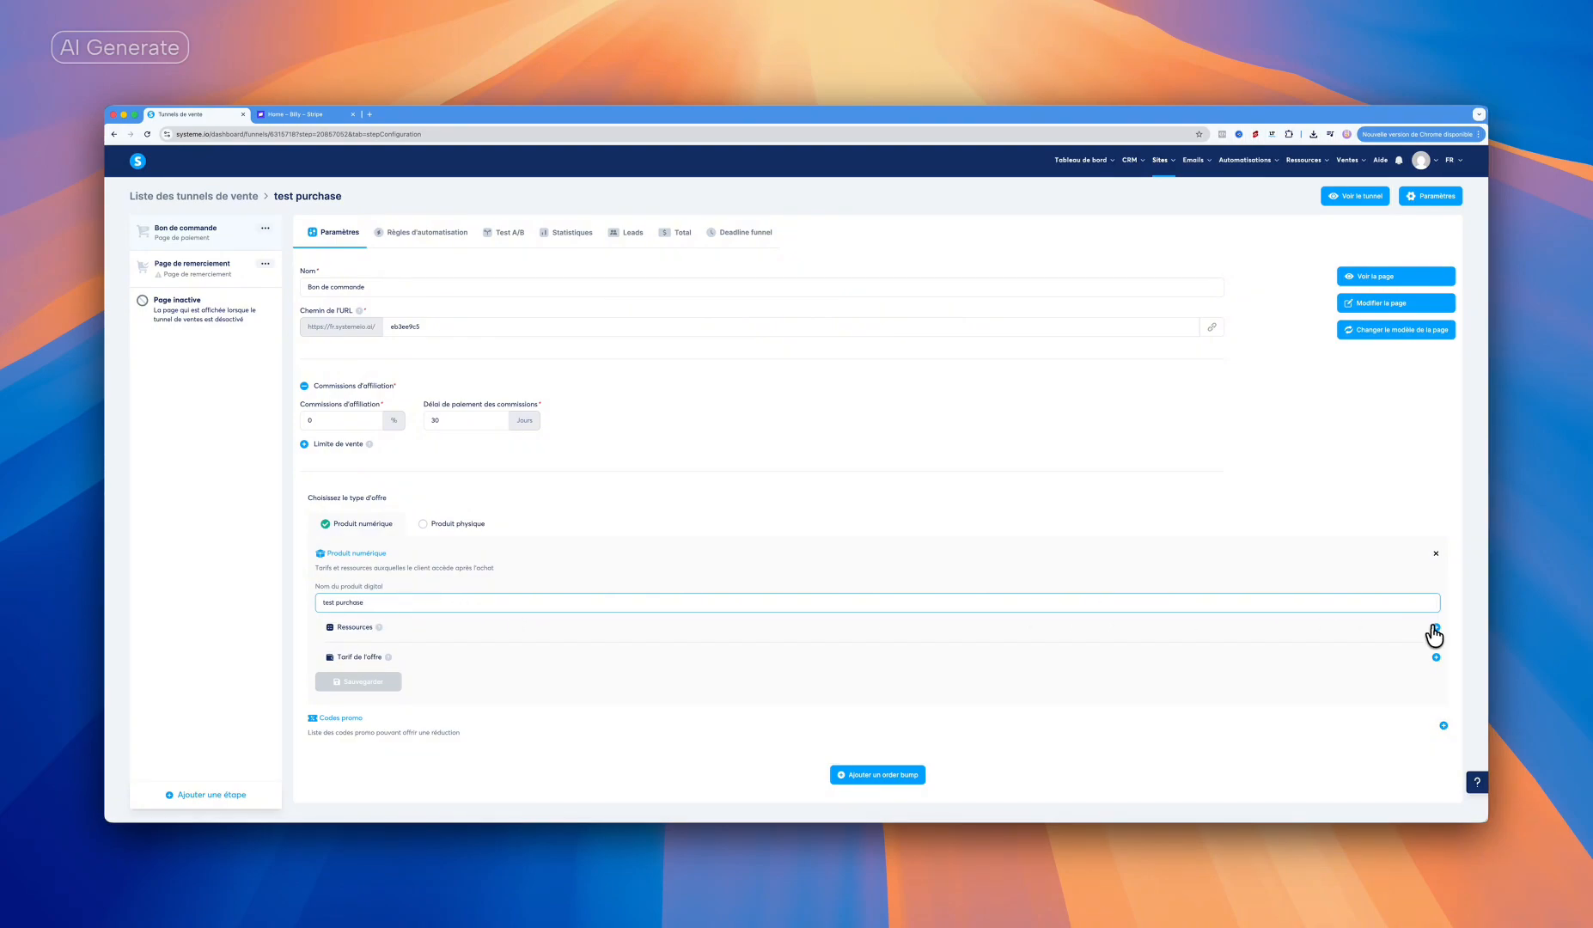
Add an empty resource entry and a price entry to the test purchase digital product
left_click(1435, 628)
left_click(720, 653)
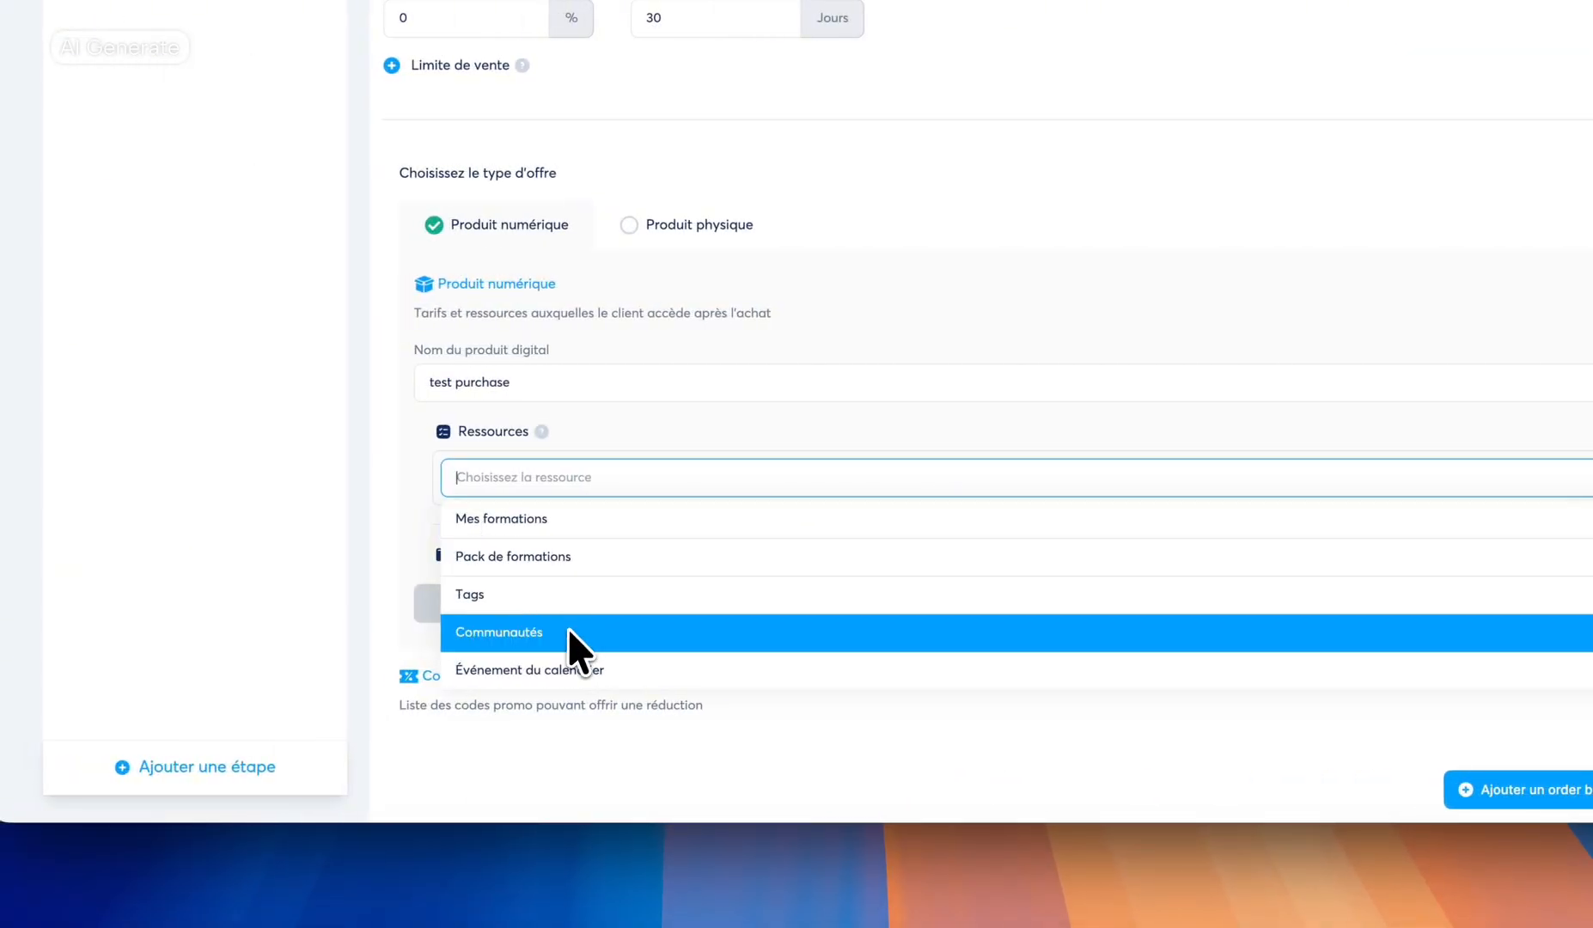
left_click(408, 521)
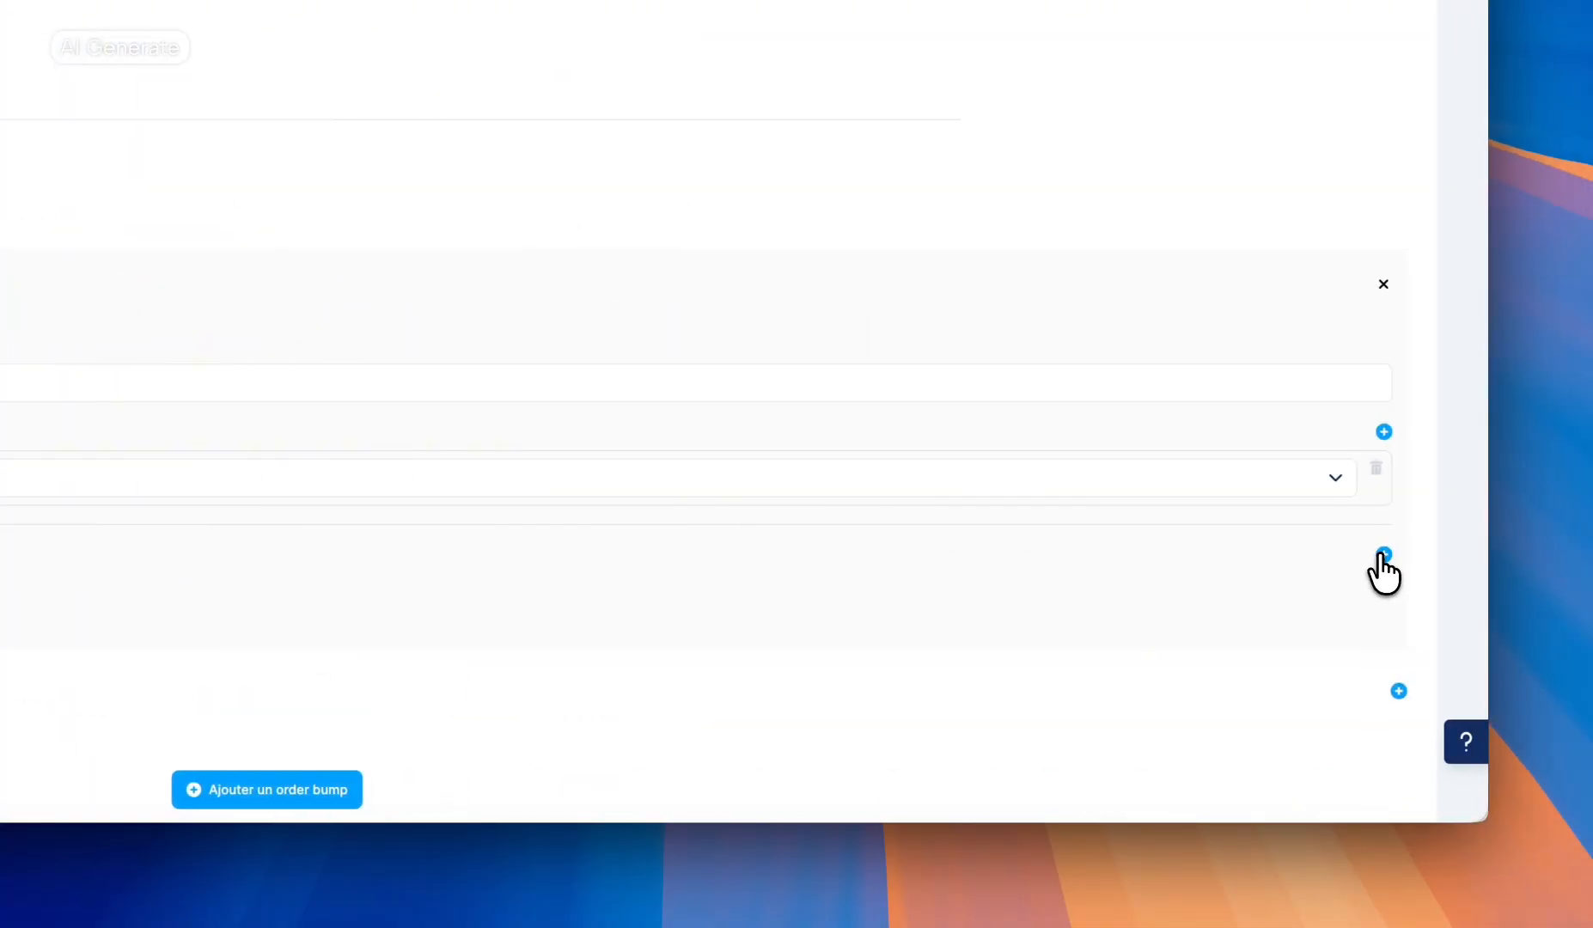
left_click(1382, 554)
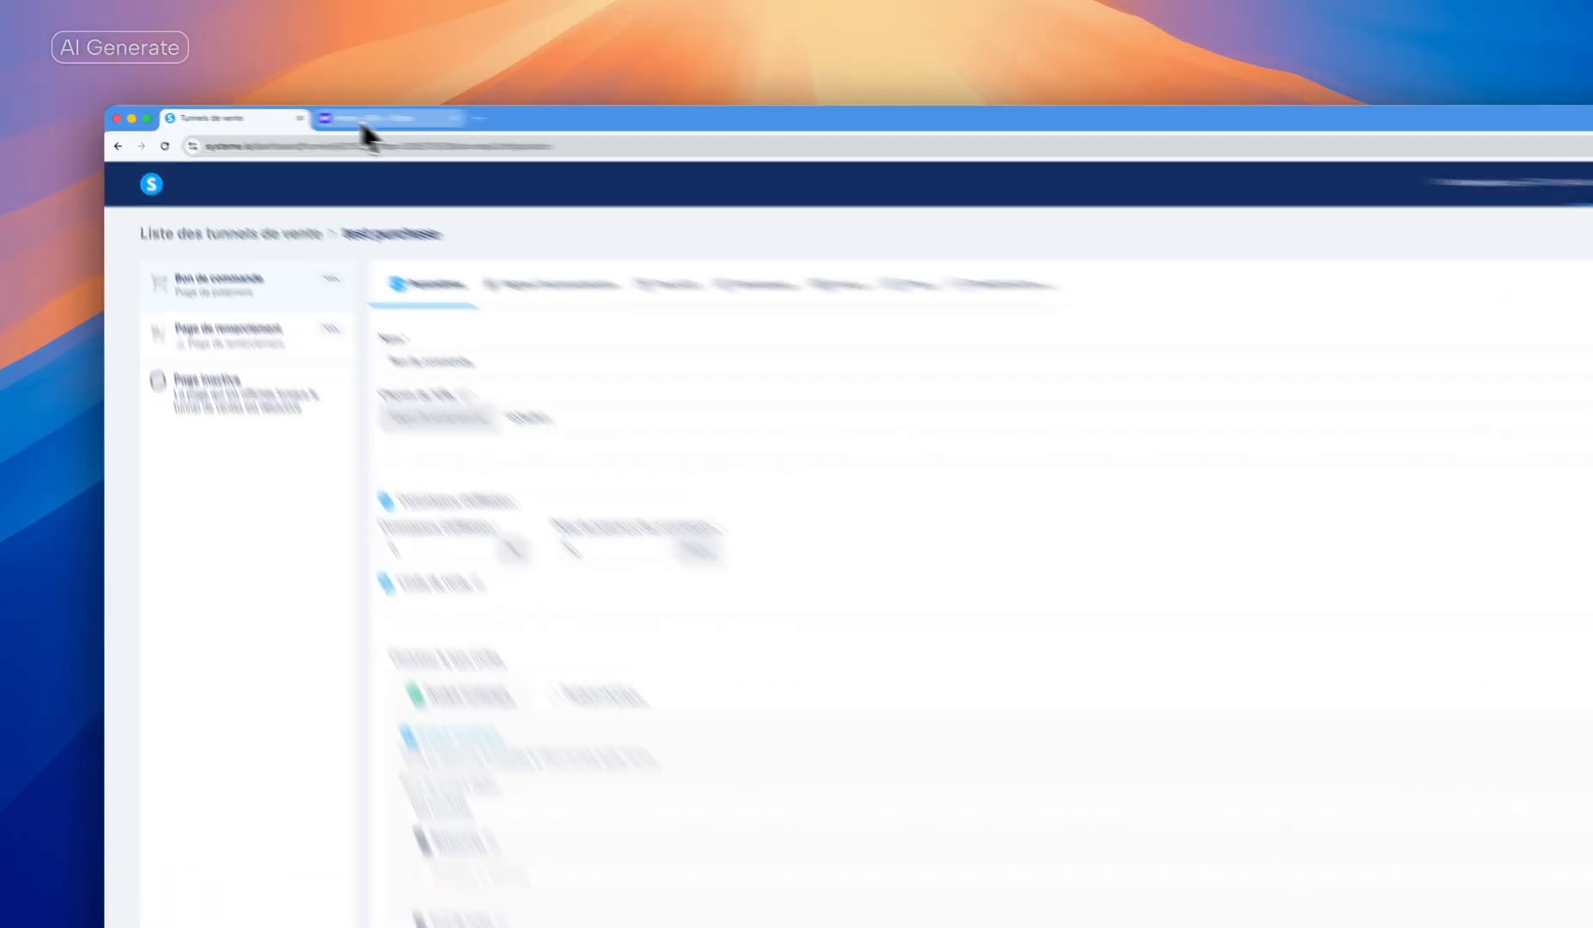
Switch to the Stripe dashboard and enter the account's existing test sandbox
left_click(286, 114)
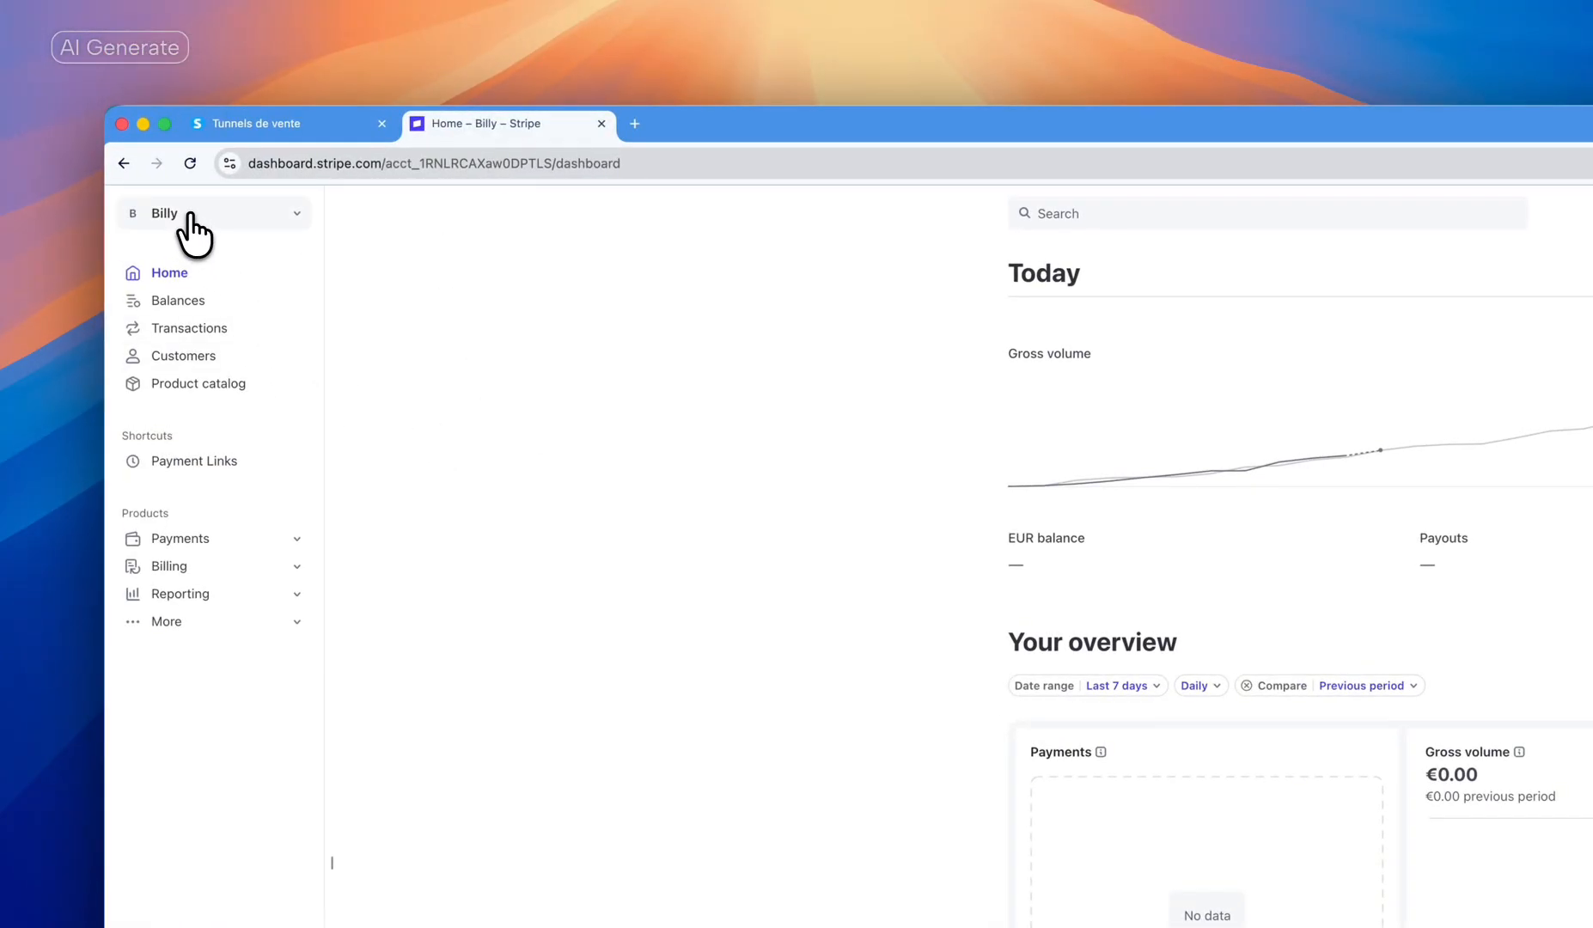
left_click(283, 217)
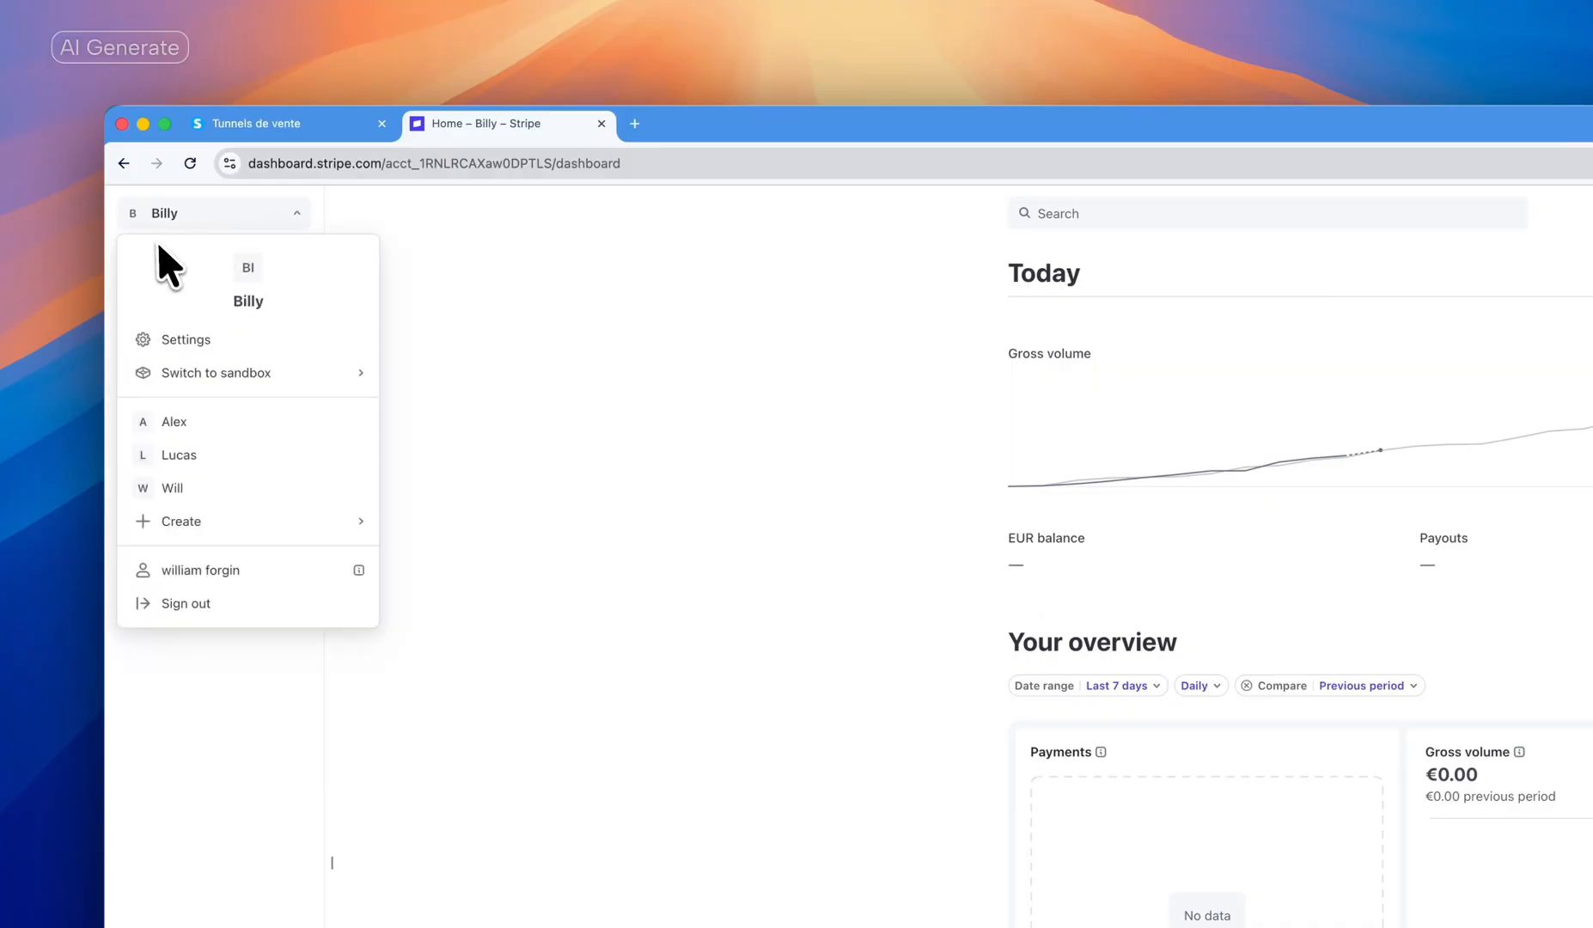
mouse_move(209, 366)
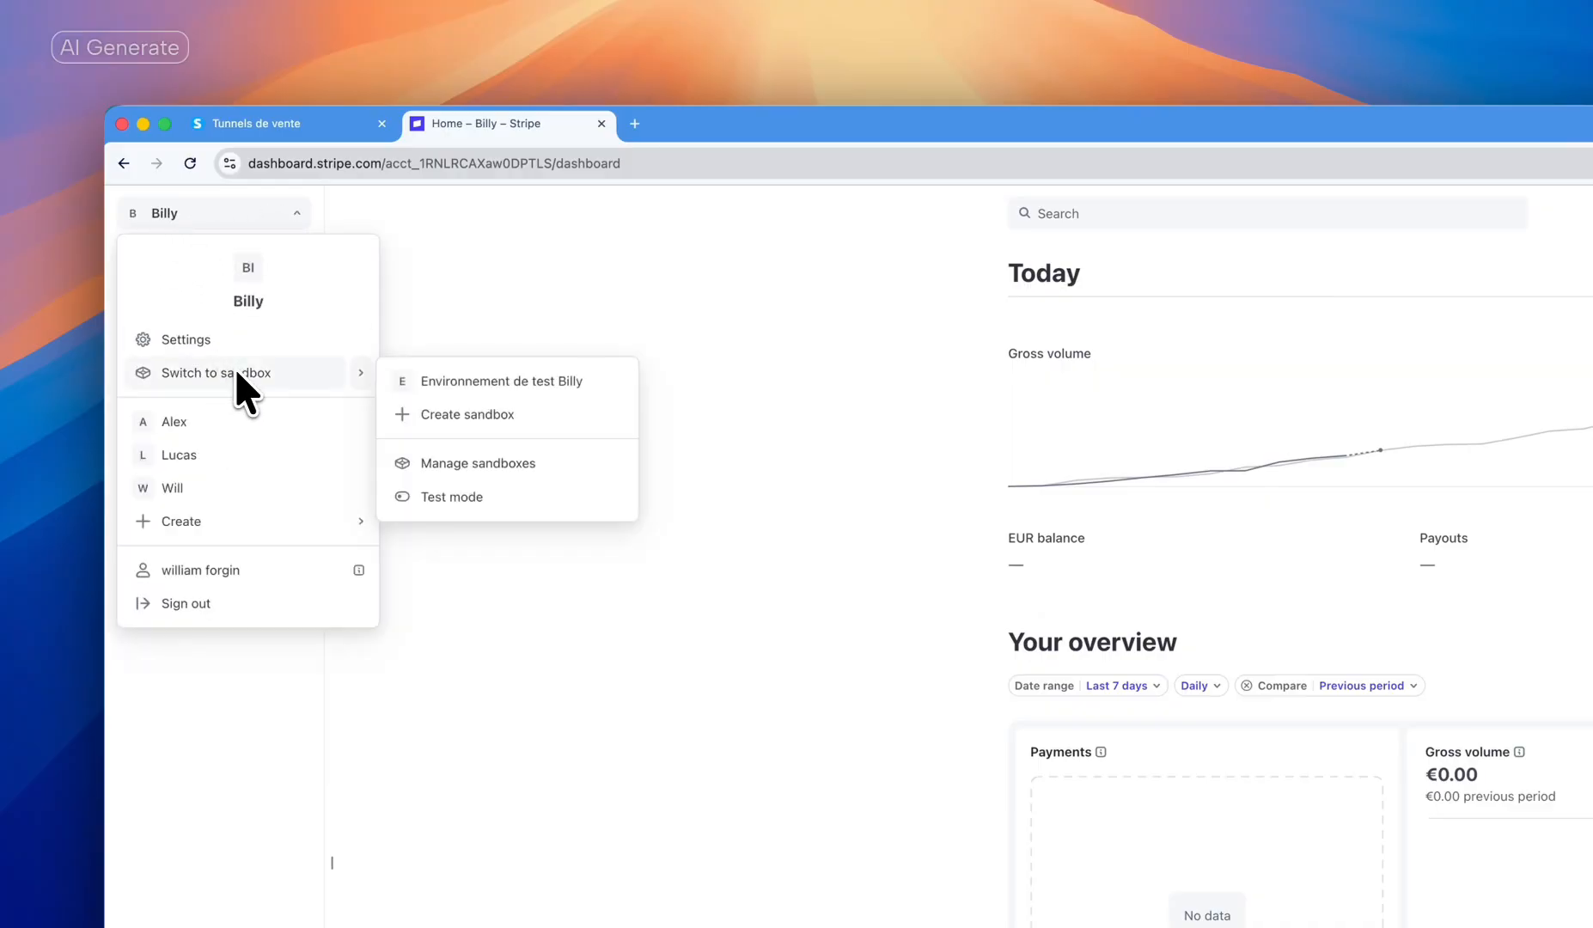
left_click(462, 383)
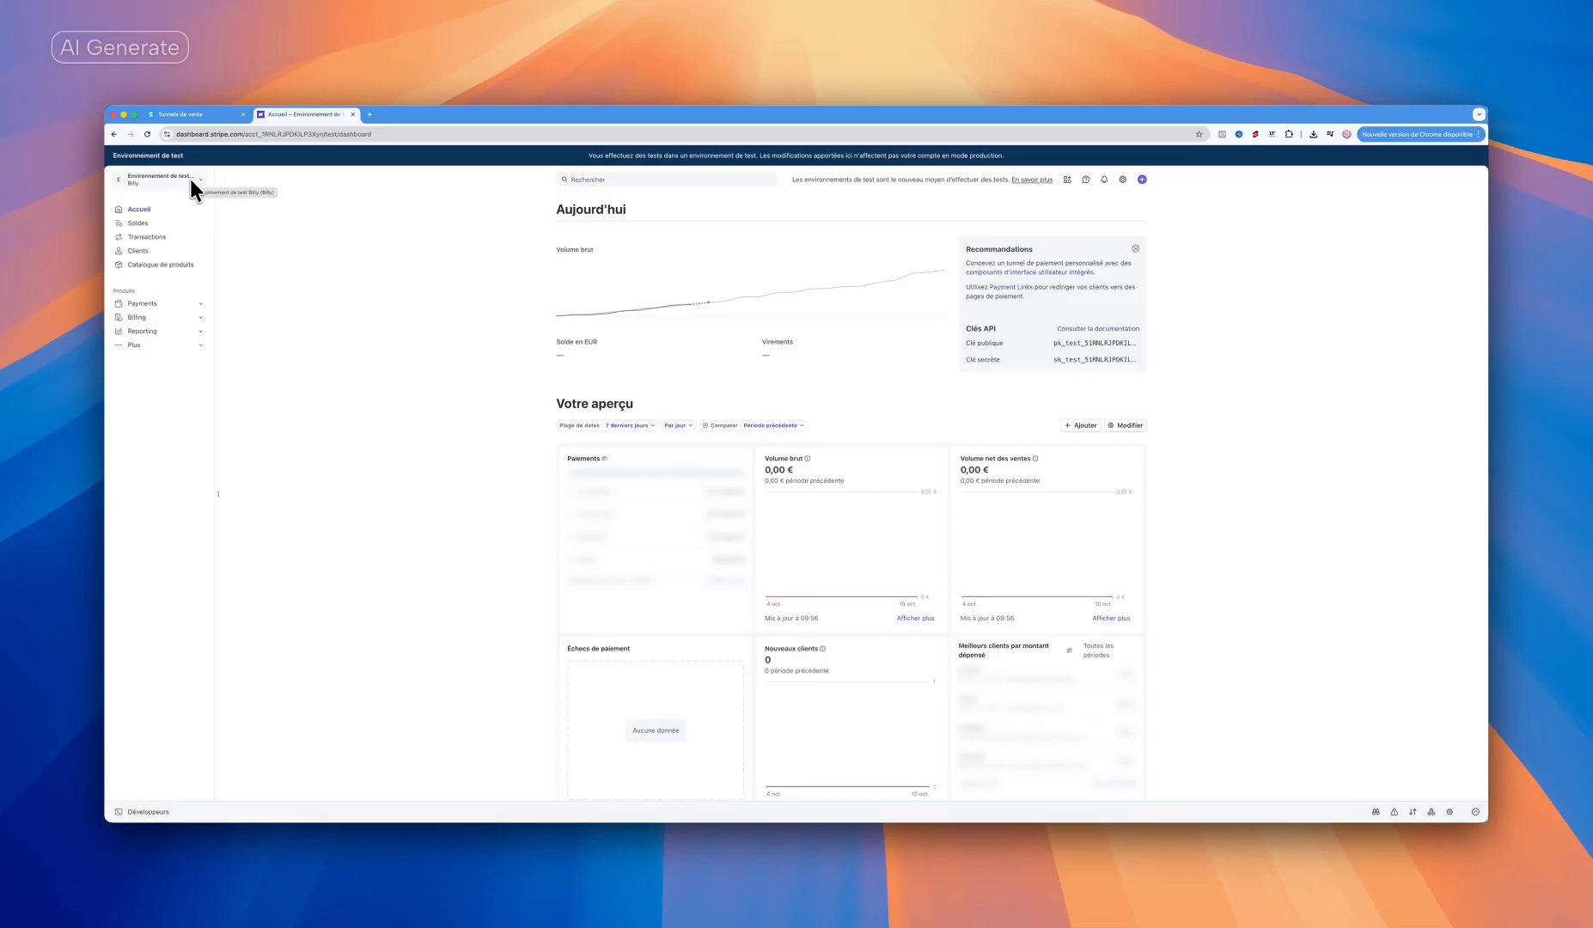
Exit the Stripe test environment and return to the systeme.io funnel's order form
left_click(197, 115)
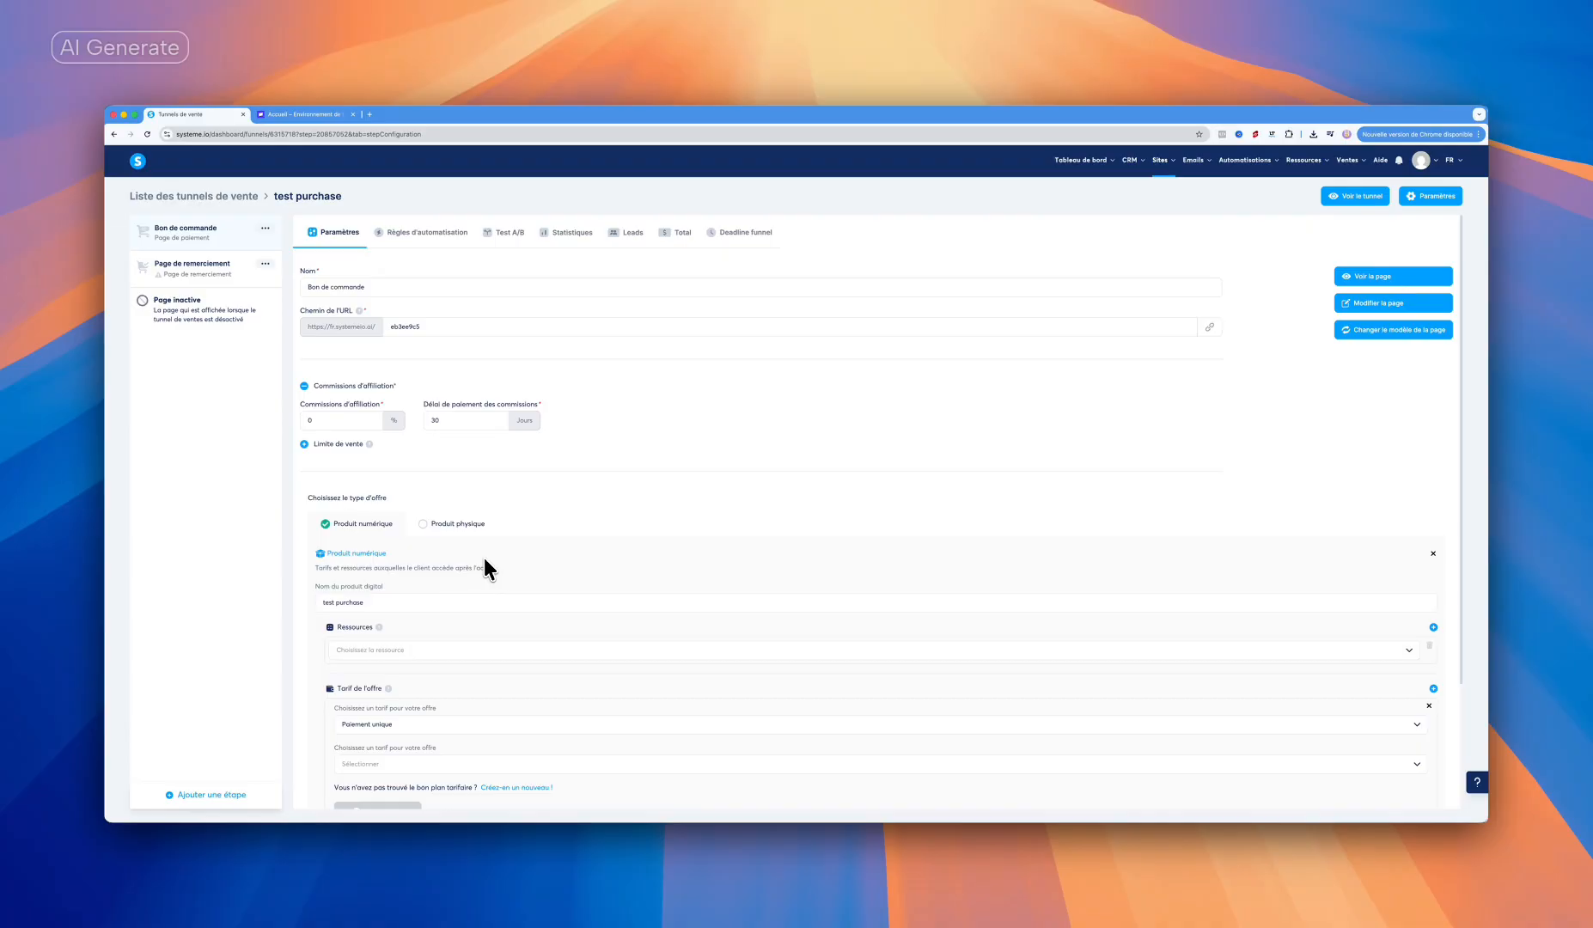
left_click(308, 120)
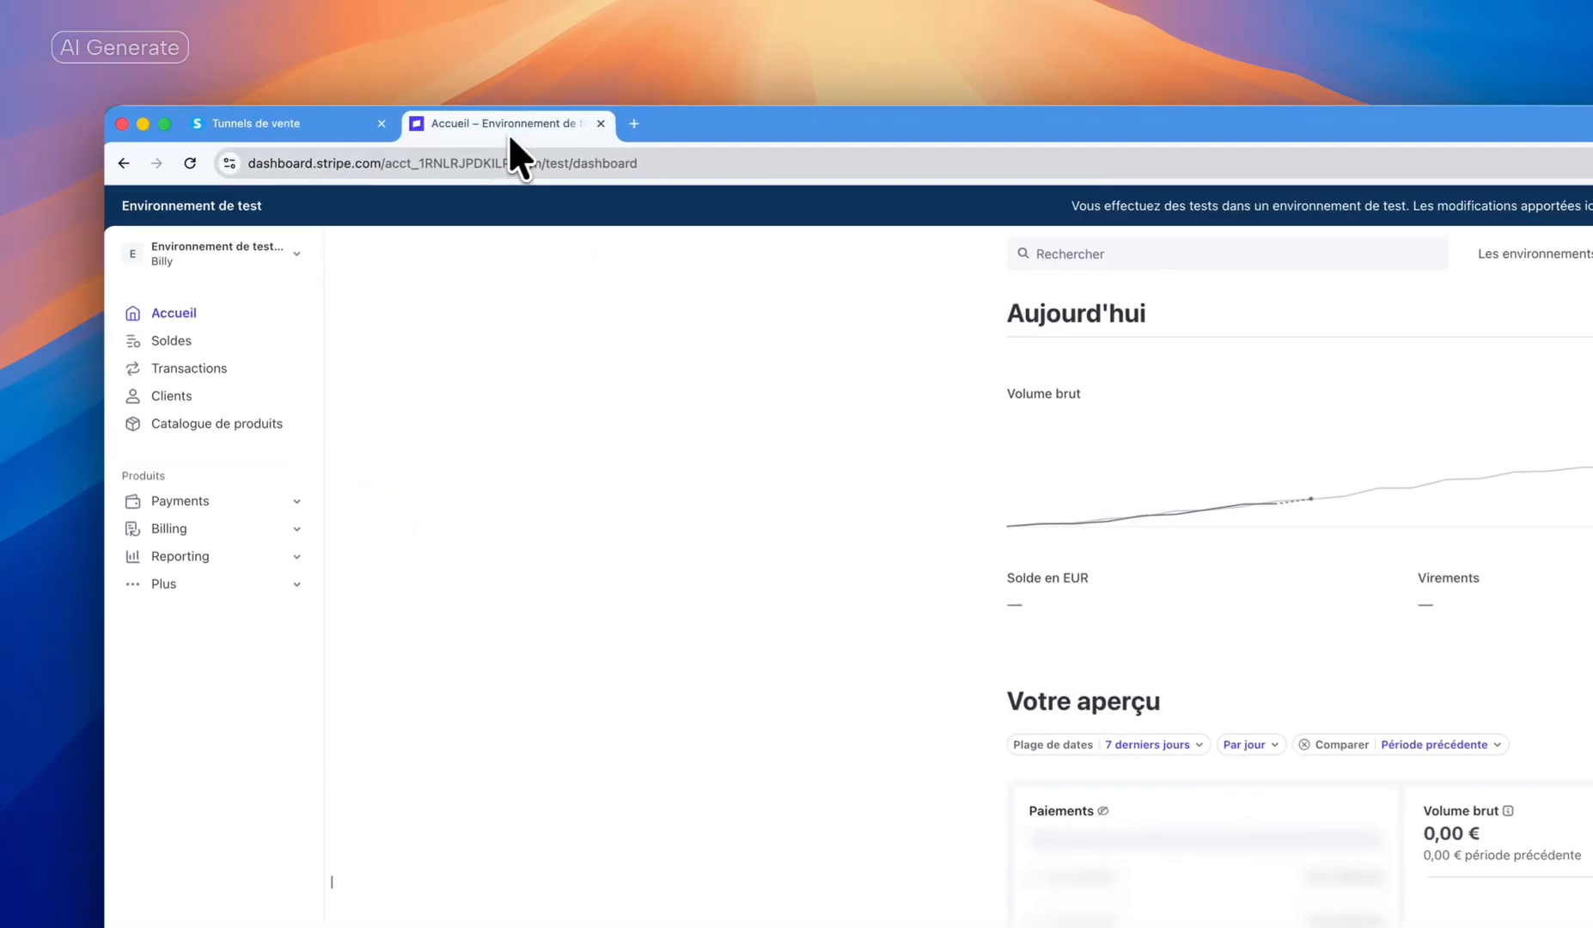
left_click(203, 262)
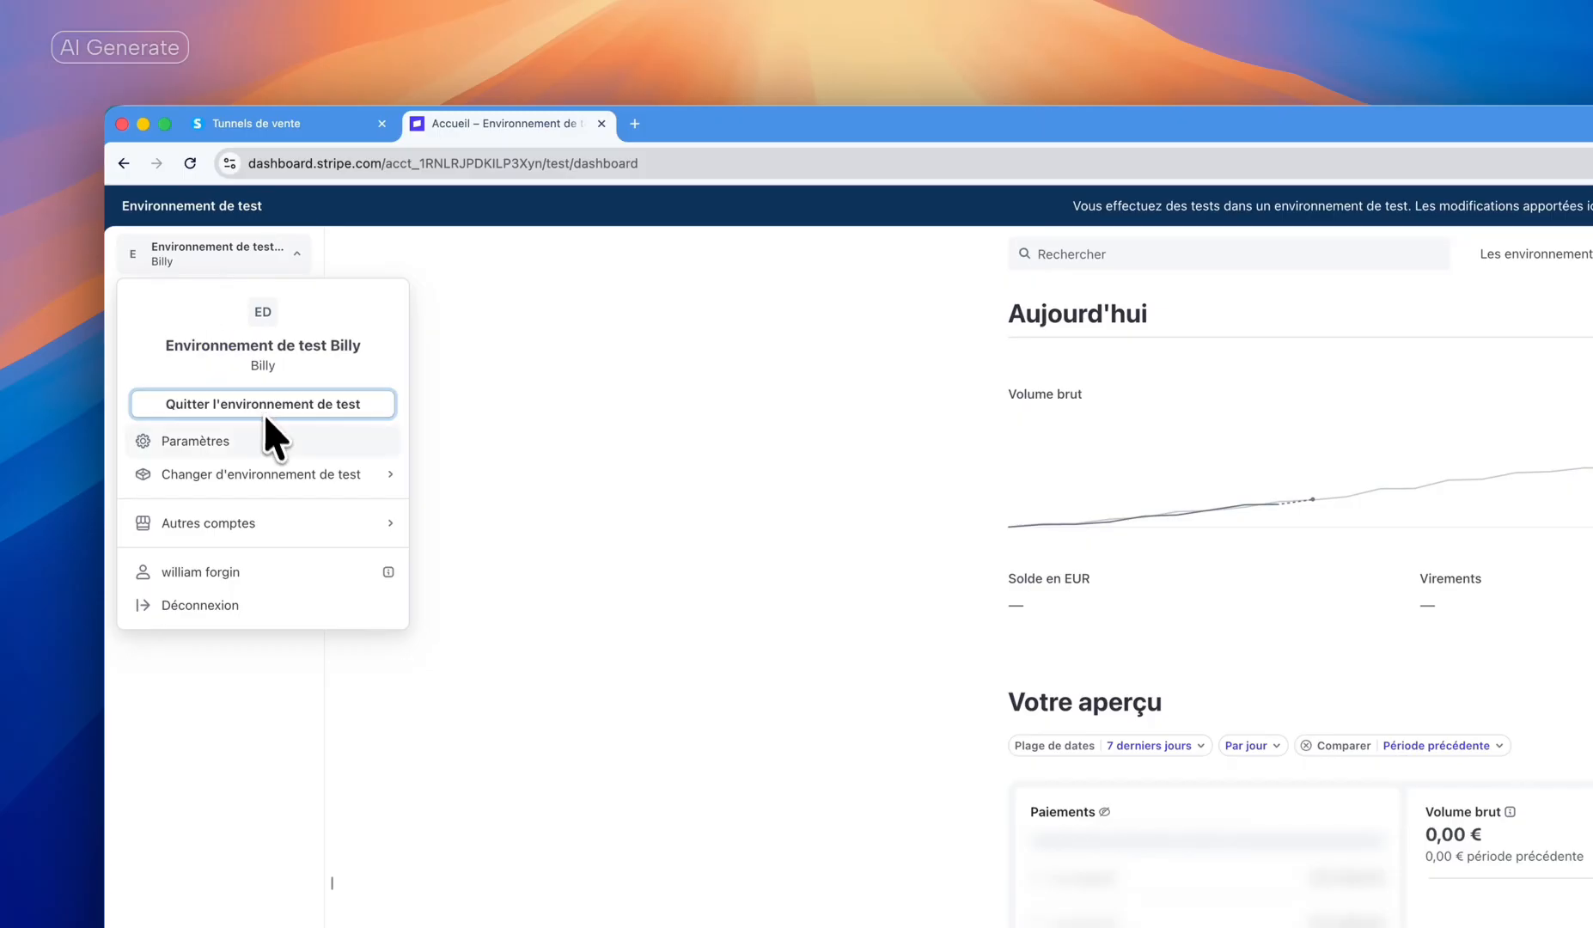
mouse_move(290, 478)
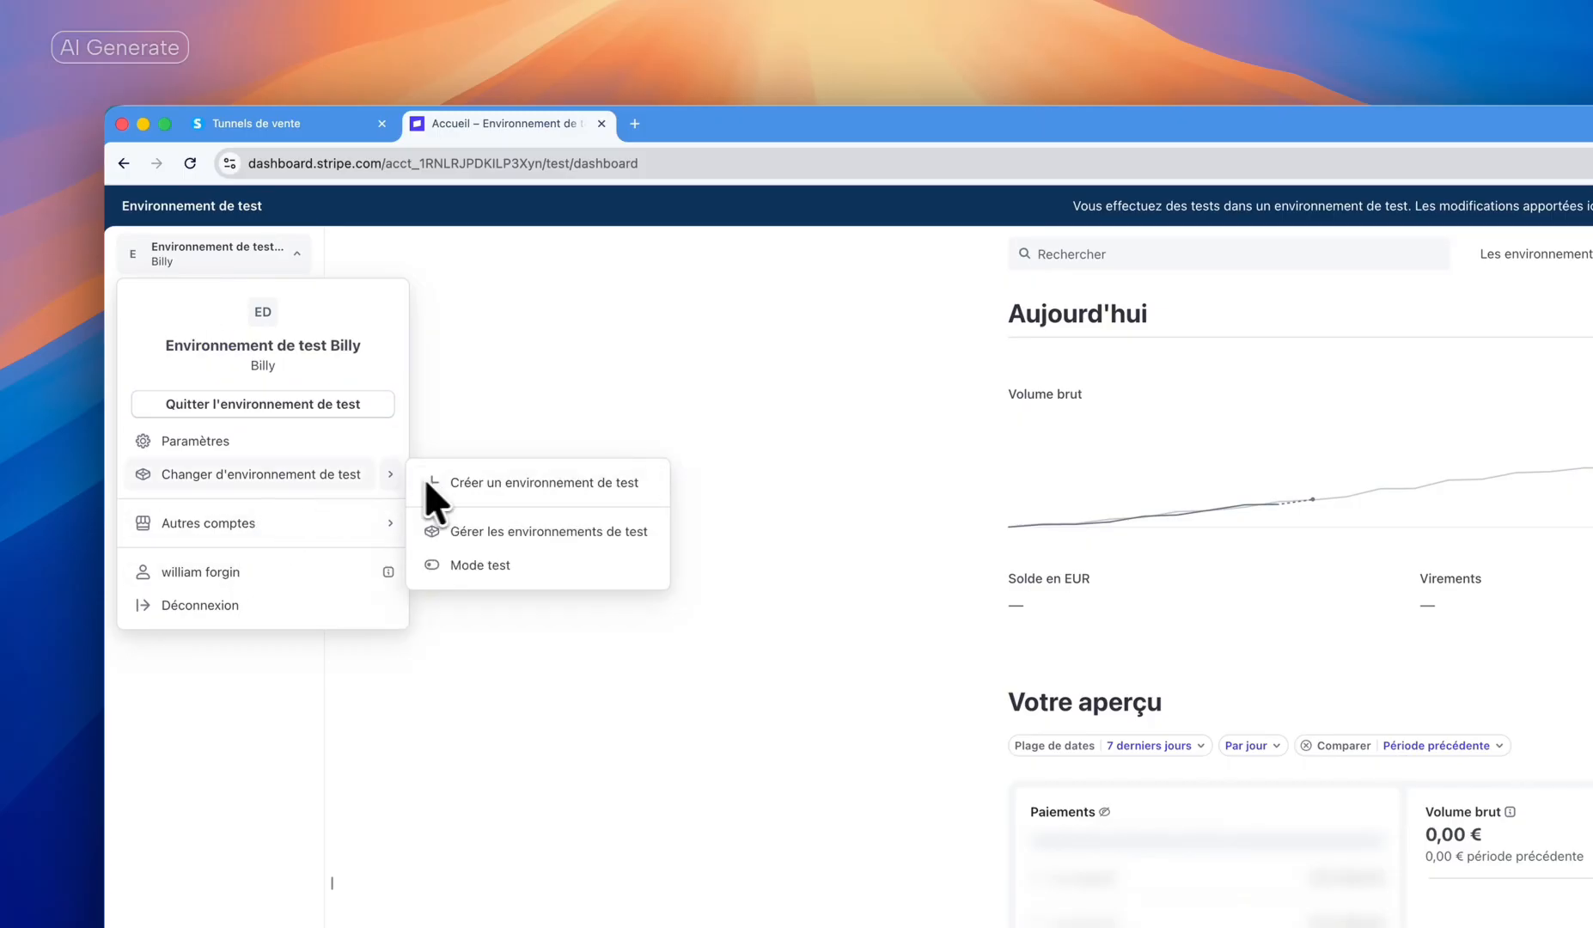
left_click(283, 402)
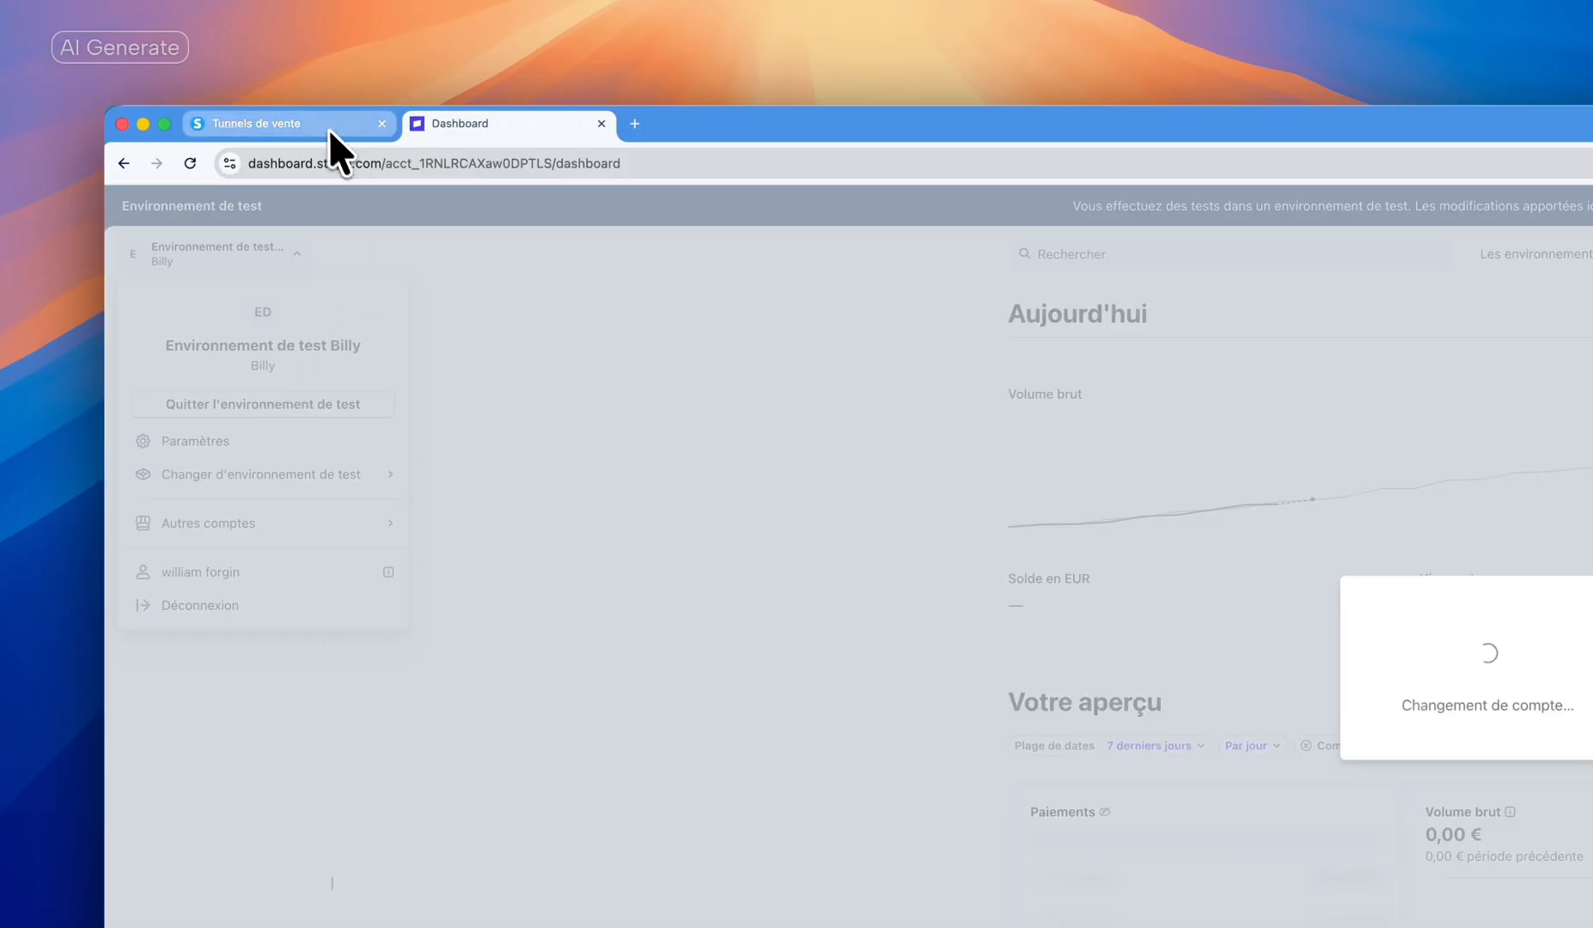
left_click(324, 124)
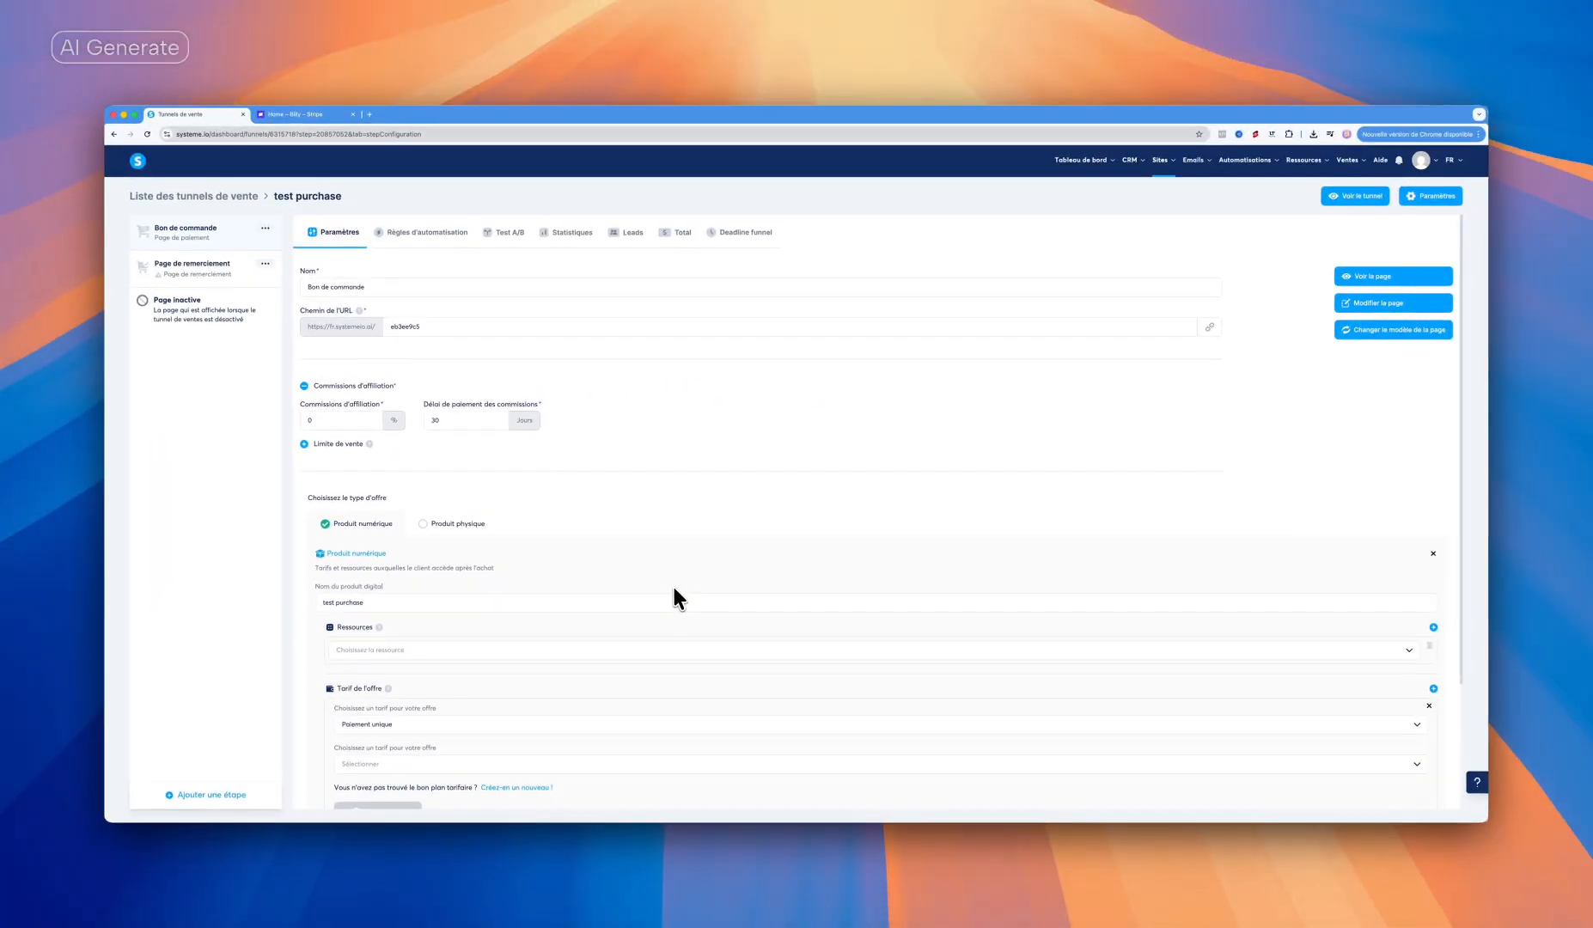
Keep Paiement unique as the offer's pricing type and start creating a new pricing plan instead of using an existing one
scroll(765, 480, "down", 2)
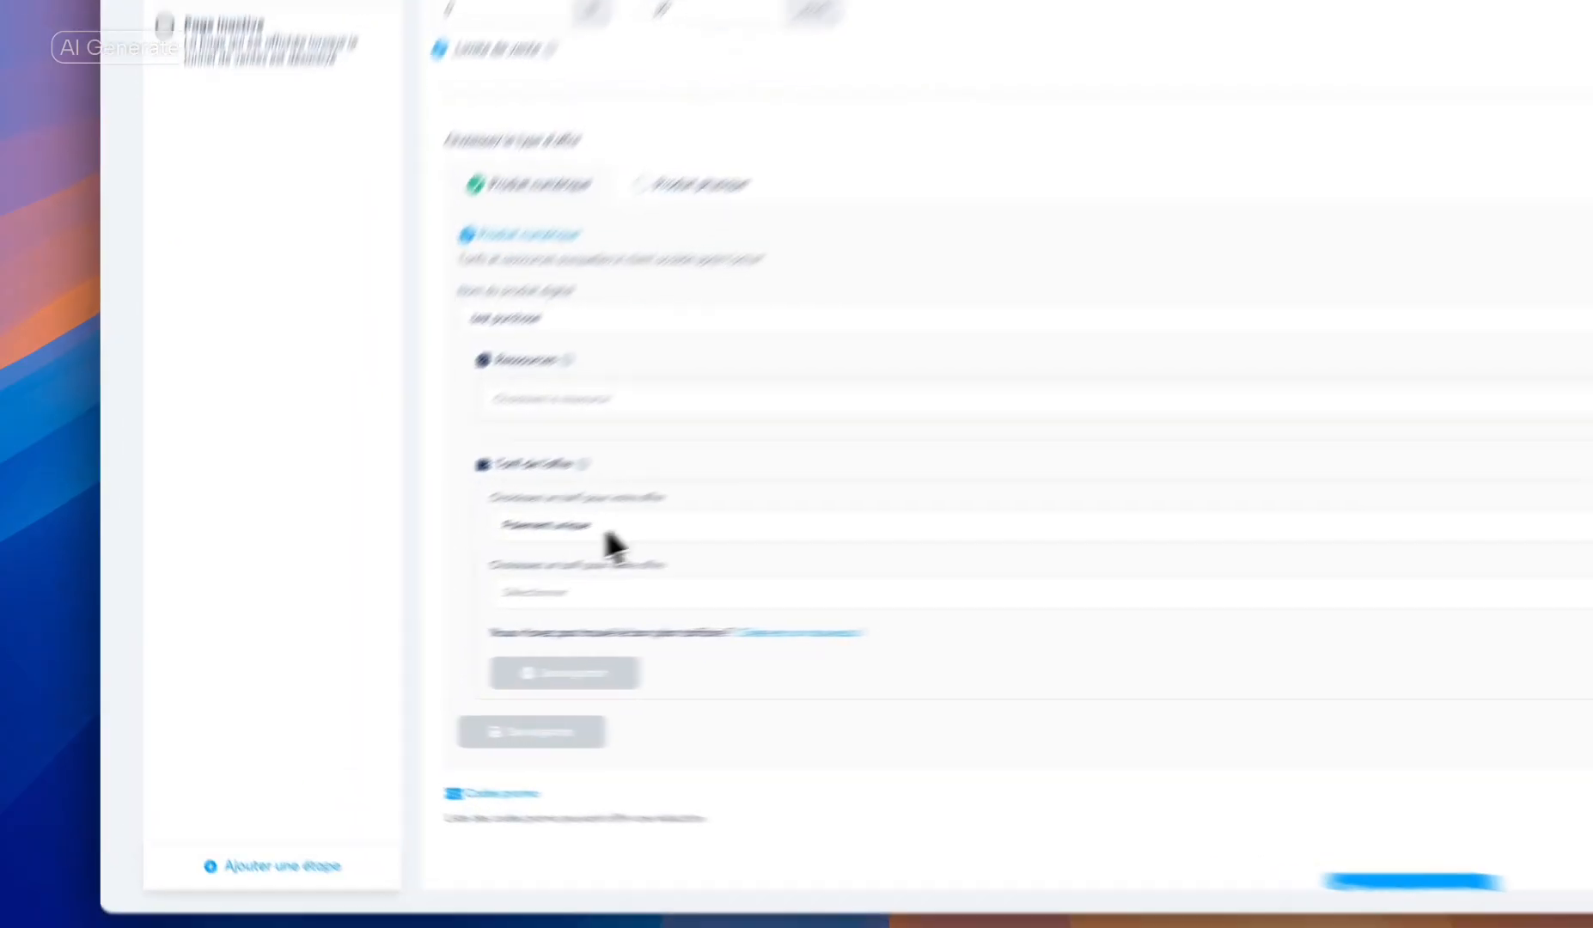
left_click(402, 595)
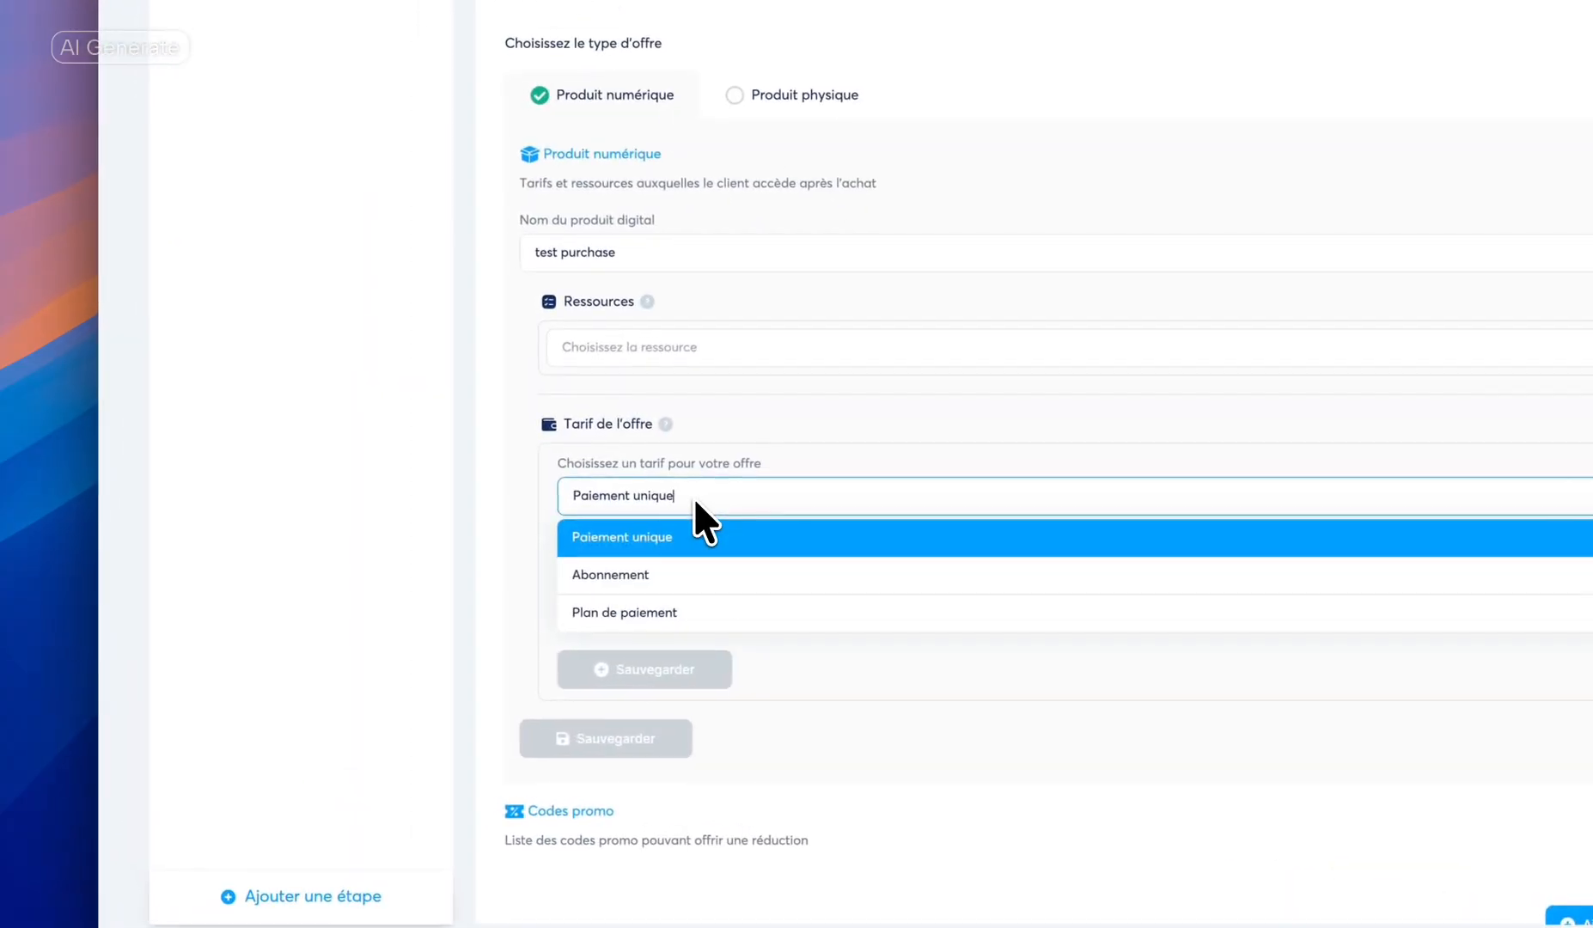
left_click(525, 520)
left_click(643, 572)
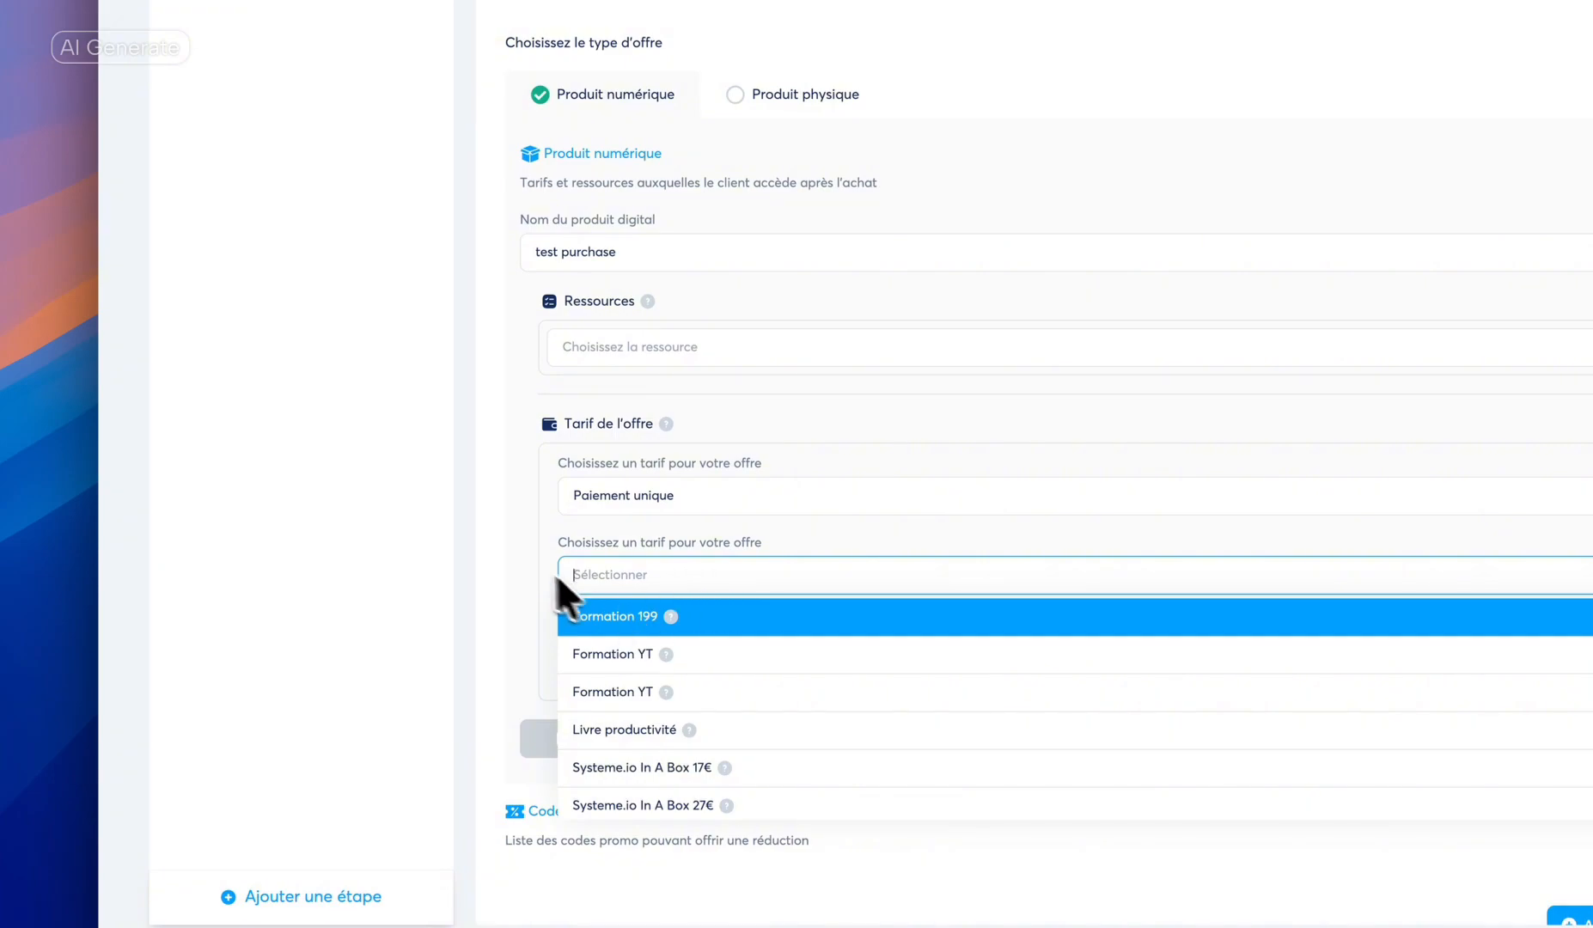
left_click(522, 563)
left_click(913, 624)
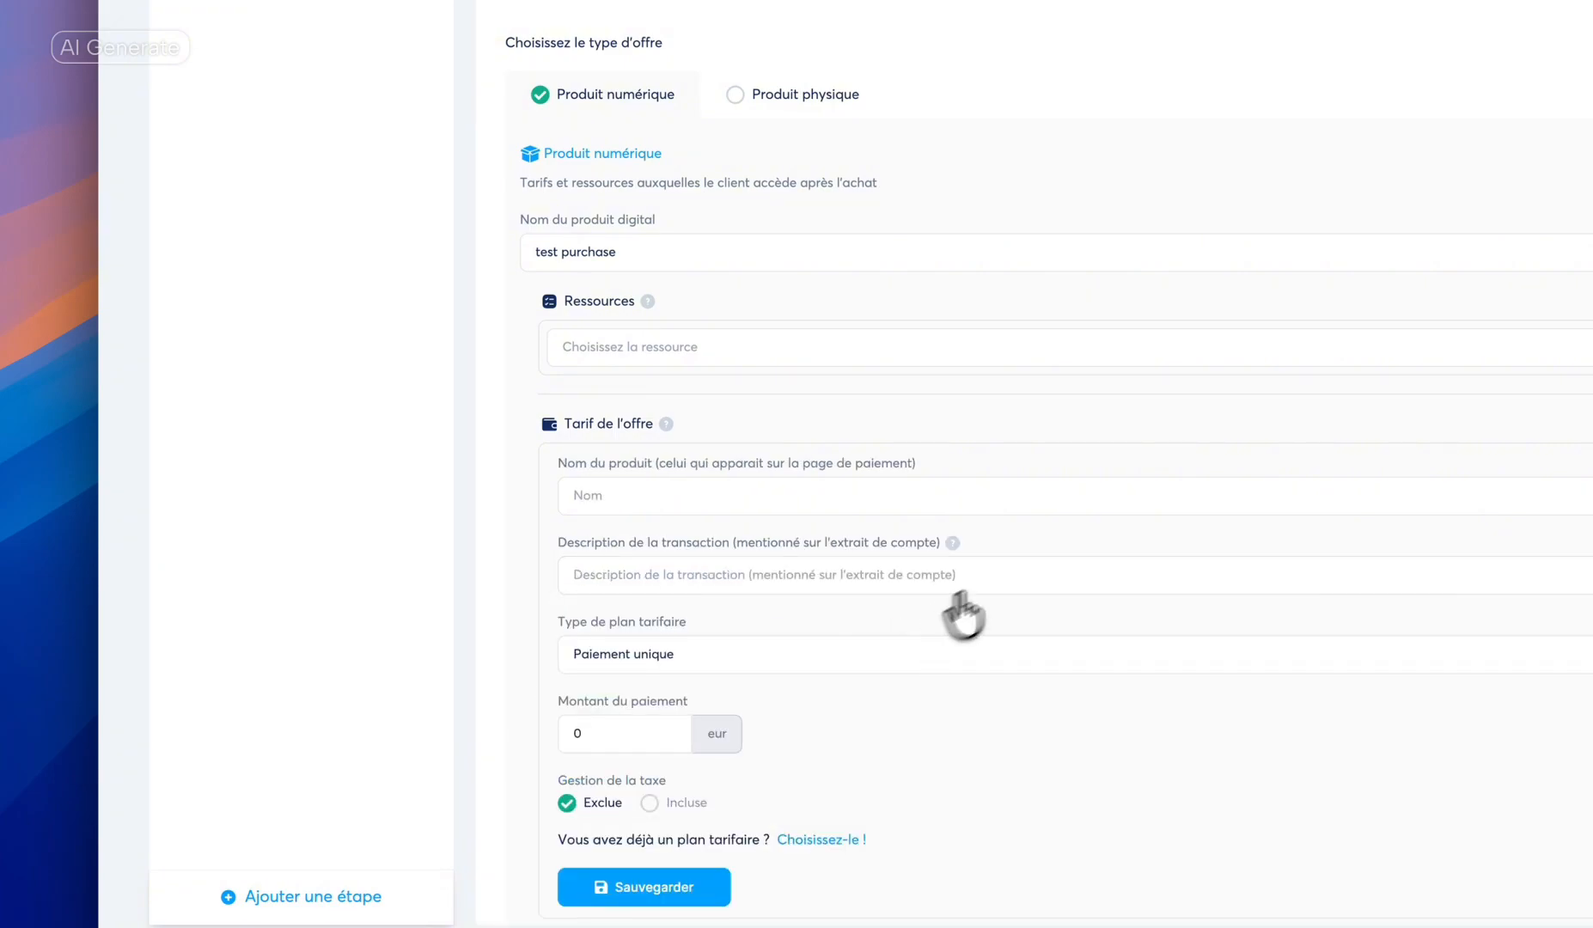
Set the new pricing plan's product name for the payment page to "Test purchase"
scroll(818, 662, "down", 5)
left_click(717, 283)
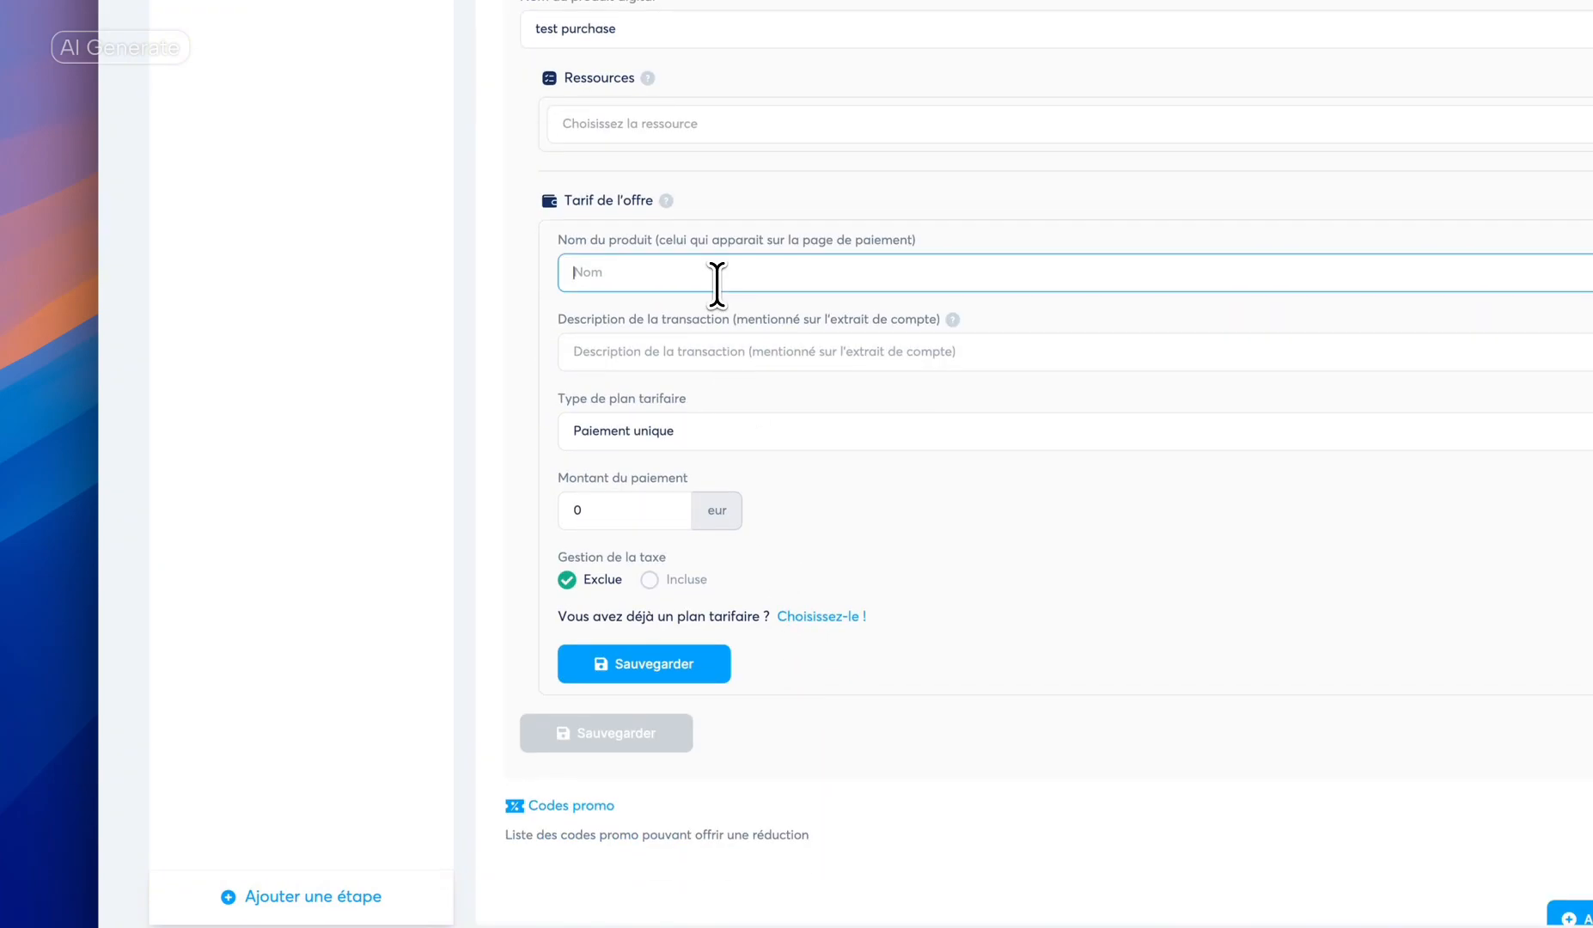
type("Test purchase")
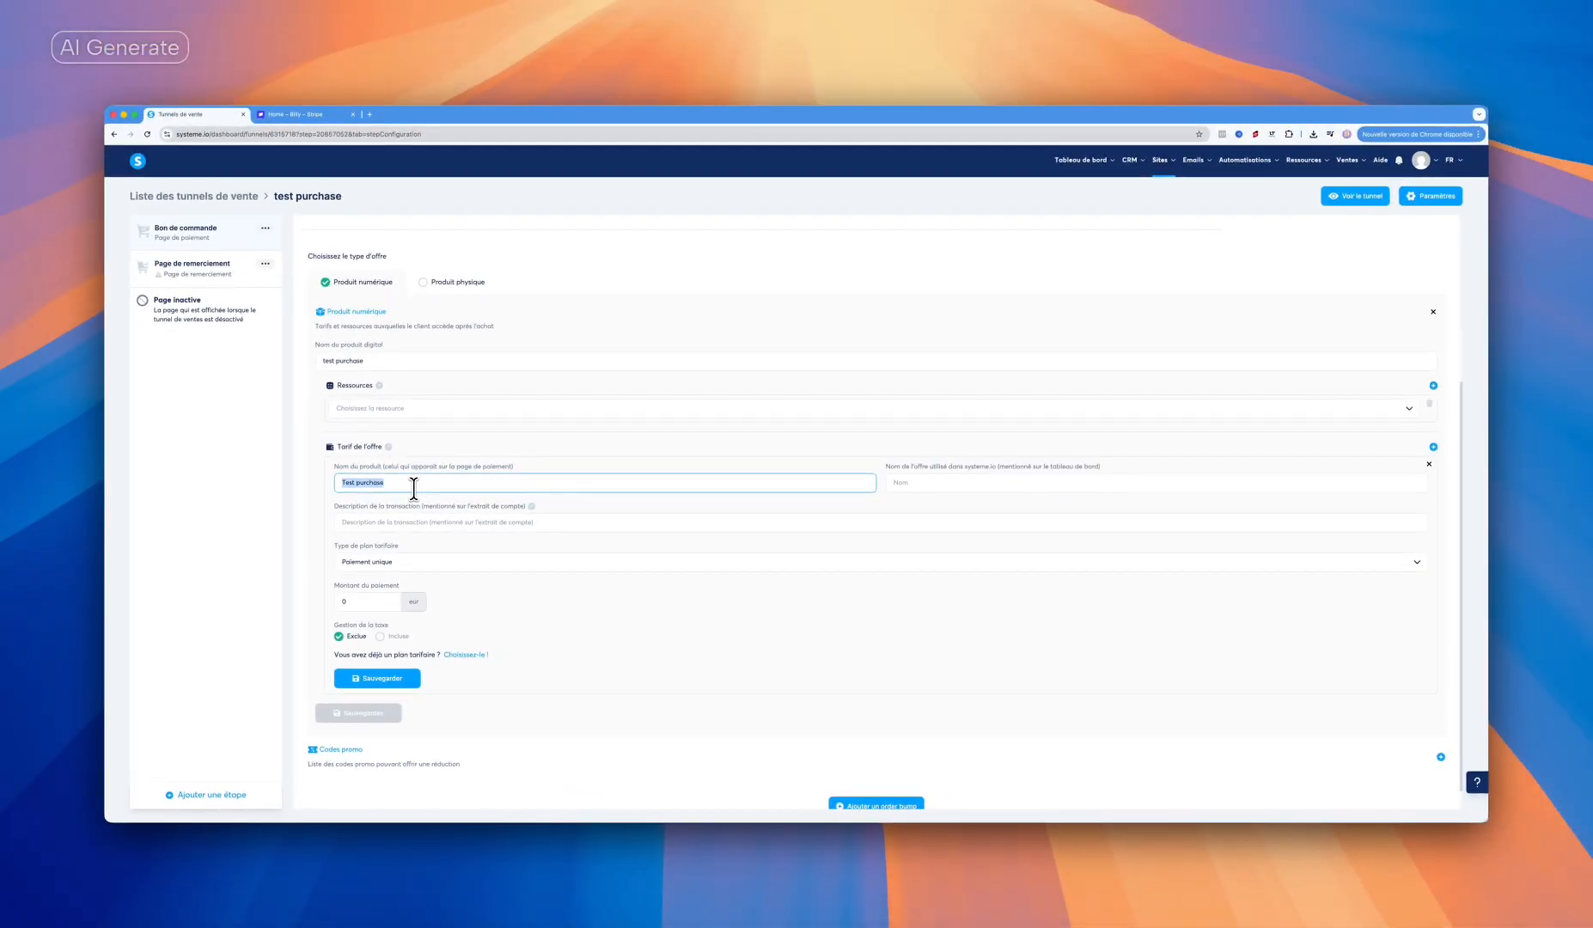
Set both the offer's internal name and its transaction description for the bank statement to "Test purchase"
key("Tab")
type("Test purchase")
key("Tab")
type("Test purchase")
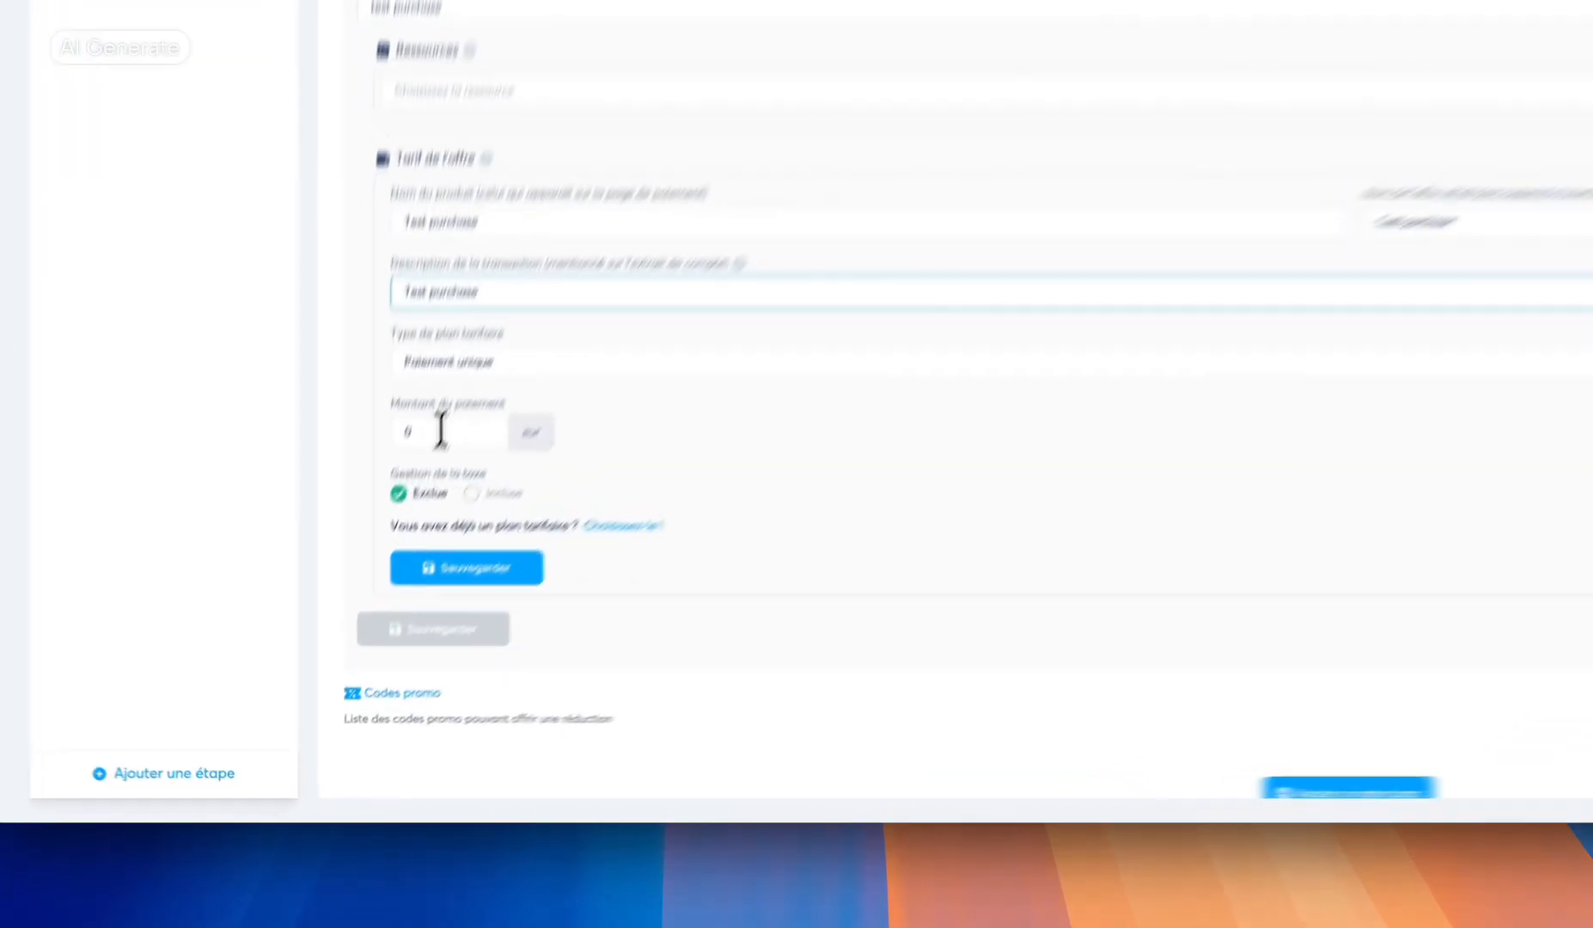
Set the plan's payment amount to 1 eur and save the pricing plan
double_click(363, 601)
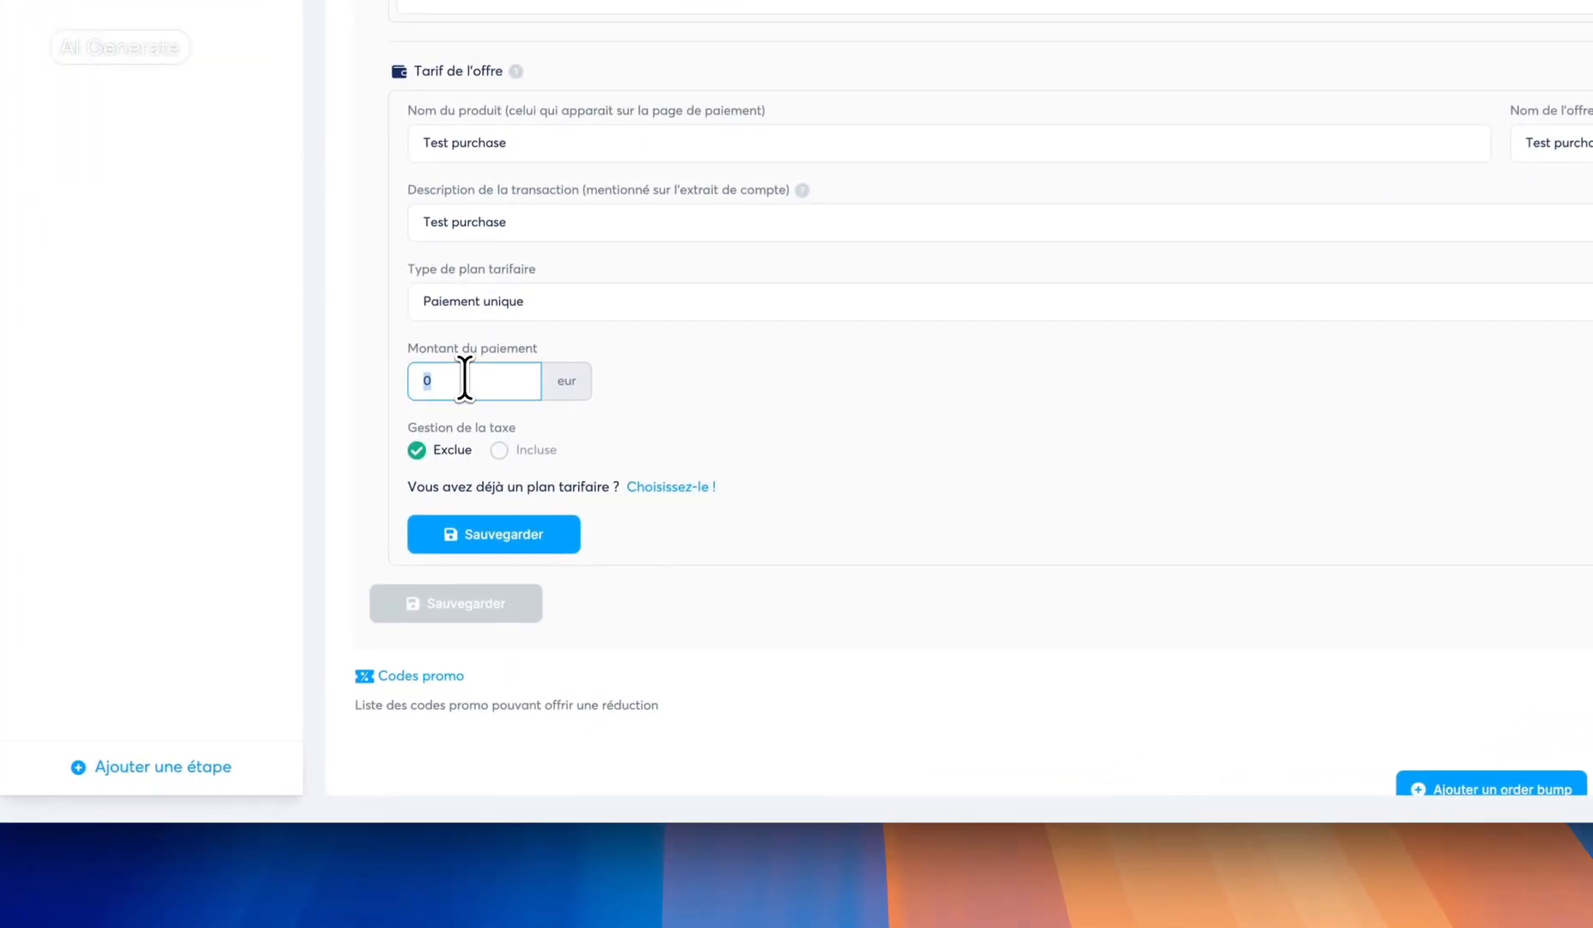
left_click(721, 378)
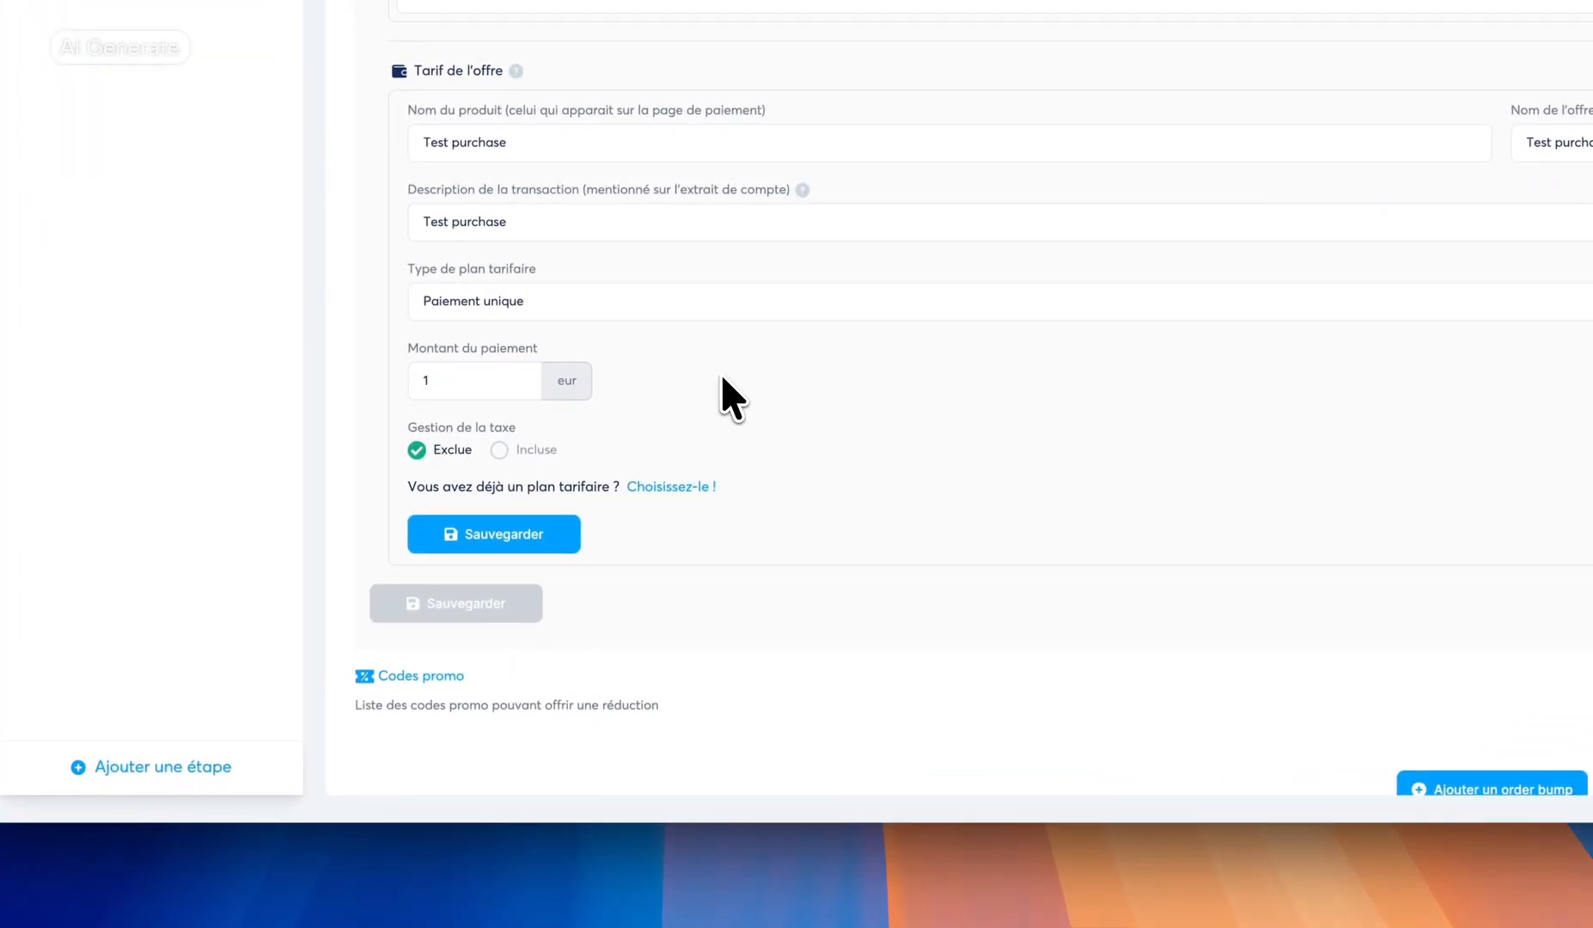
left_click(485, 539)
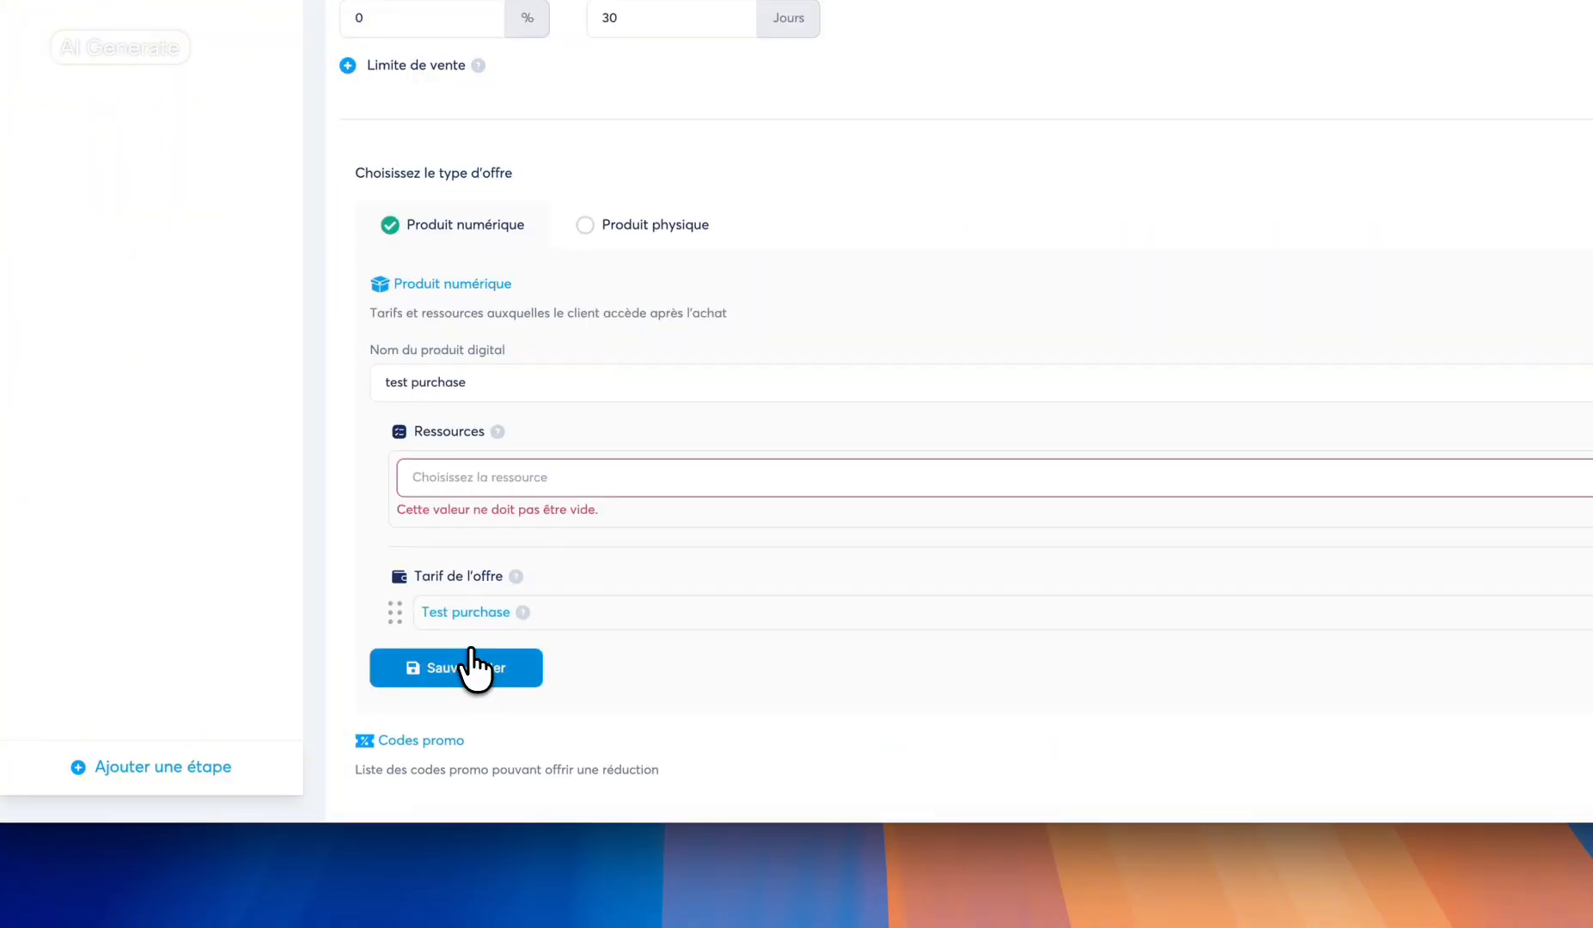
Assign the Mes formations course Affiliate Business In A Box with Accès total as the product's resource, and save the digital product
left_click(468, 479)
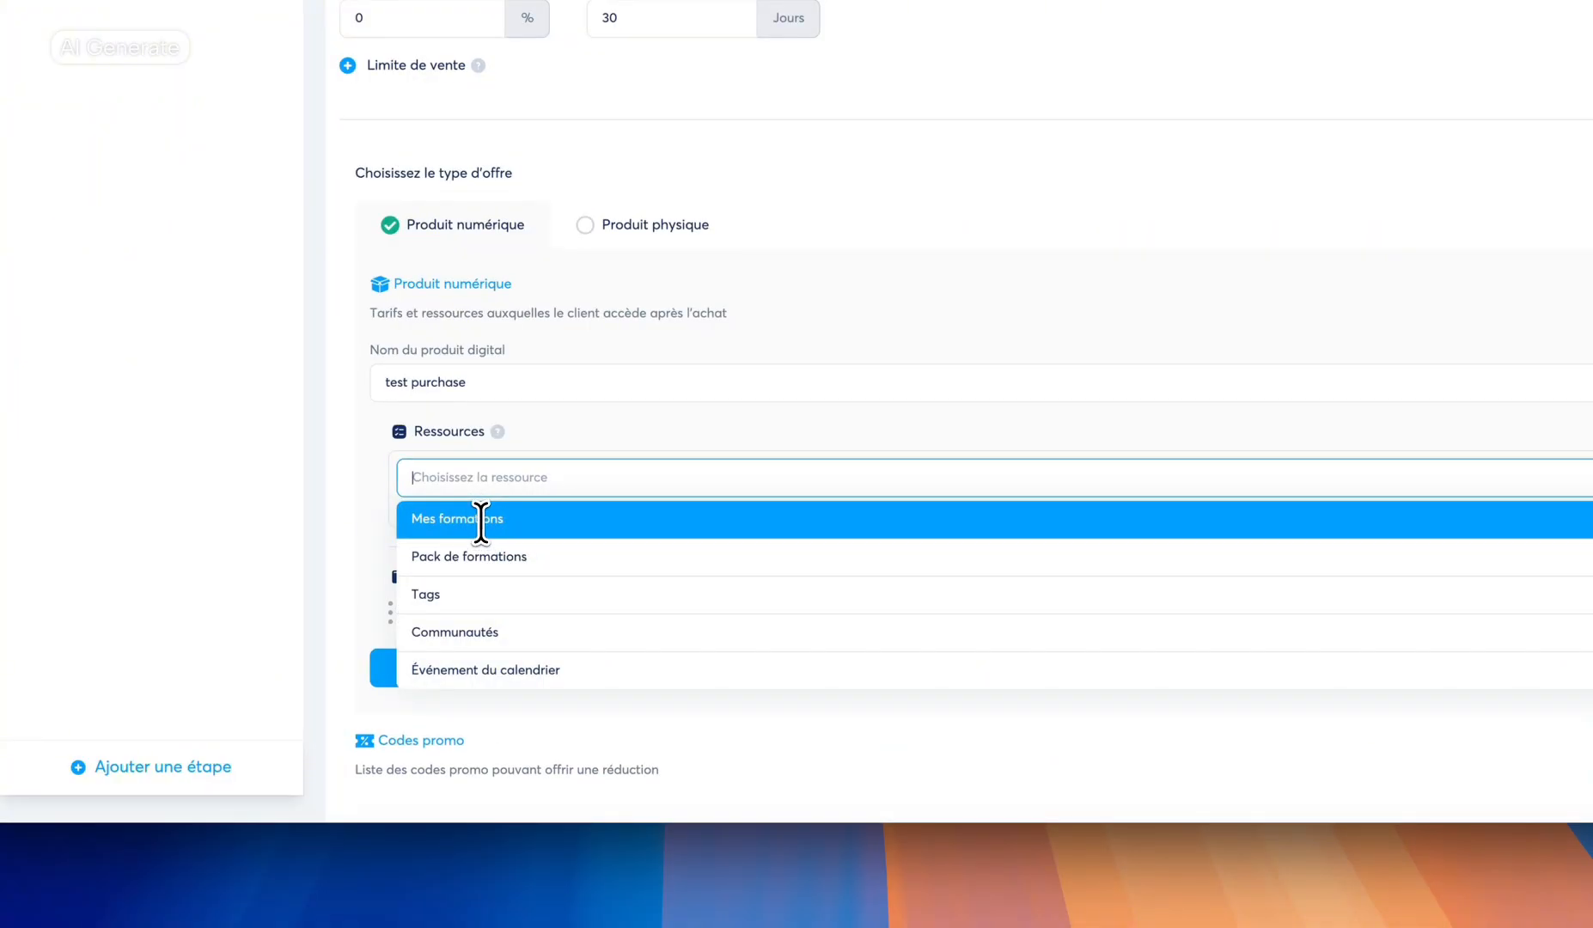
left_click(479, 519)
left_click(480, 526)
left_click(480, 554)
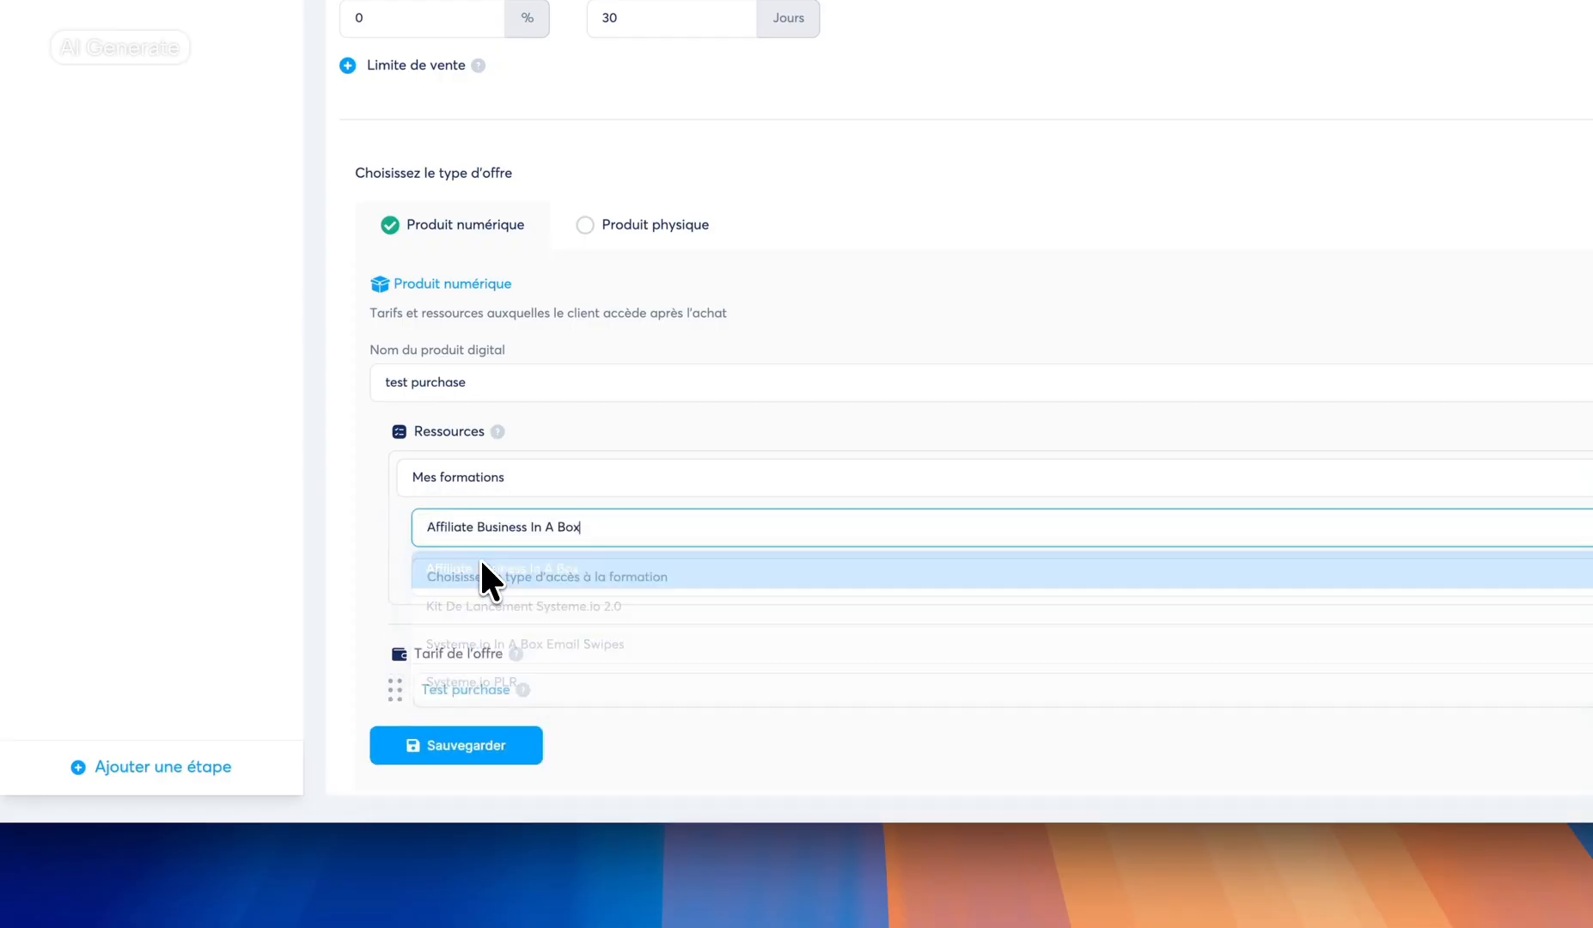
left_click(469, 582)
left_click(473, 615)
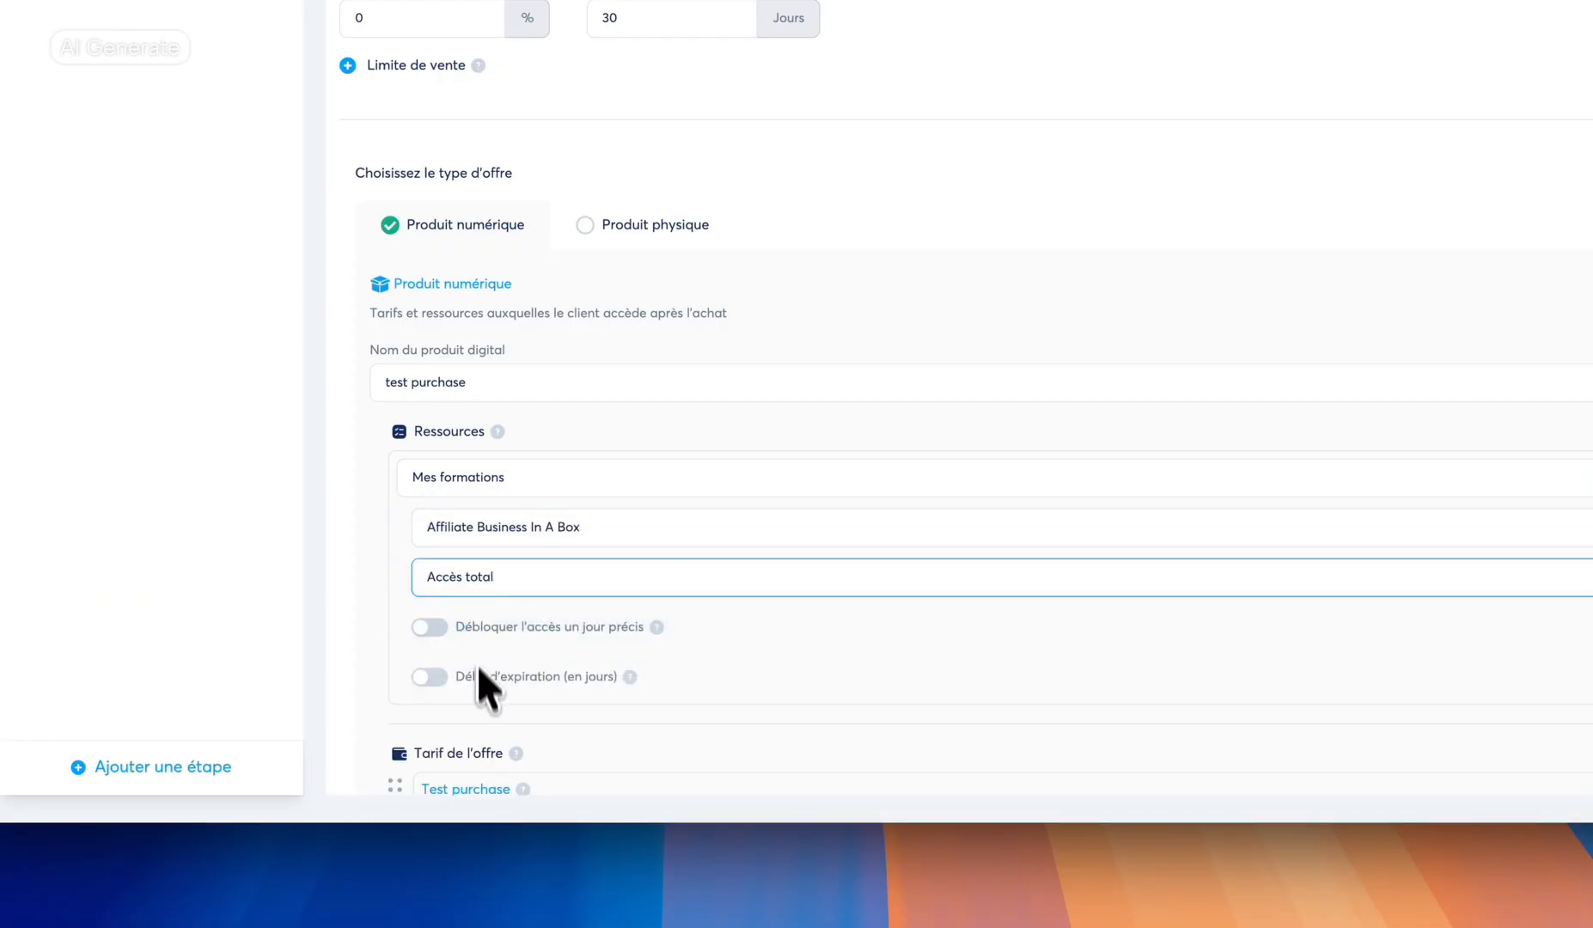
scroll(477, 688, "down", 3)
left_click(468, 557)
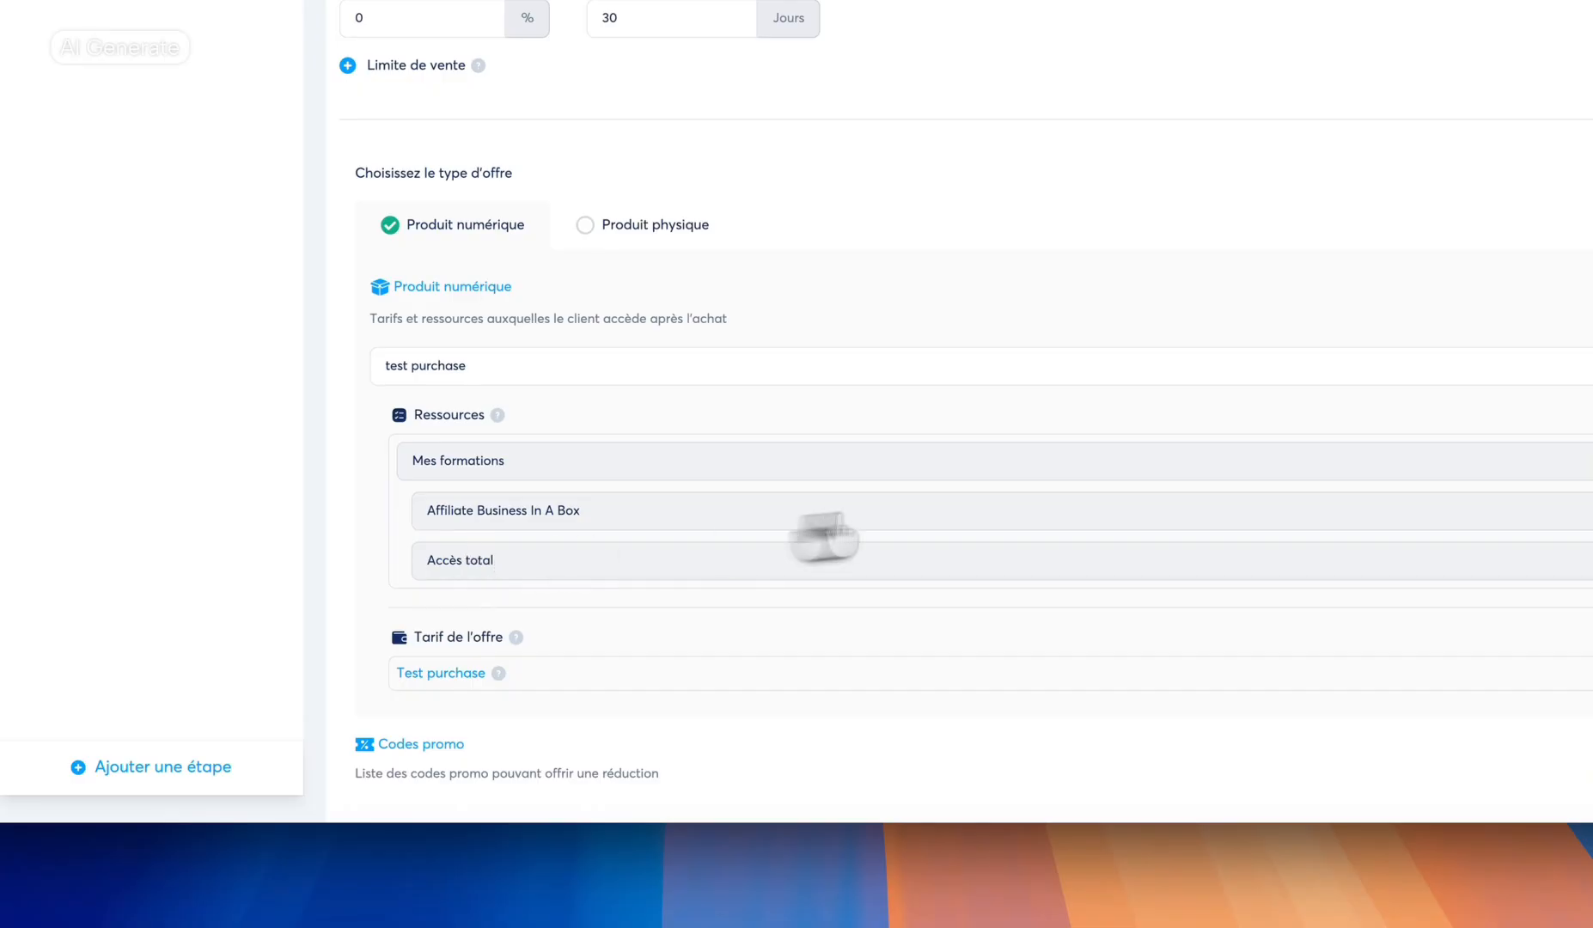
Open the order form page in the editor, check its payment and order details, then save and leave the editor
scroll(941, 687, "right", 5)
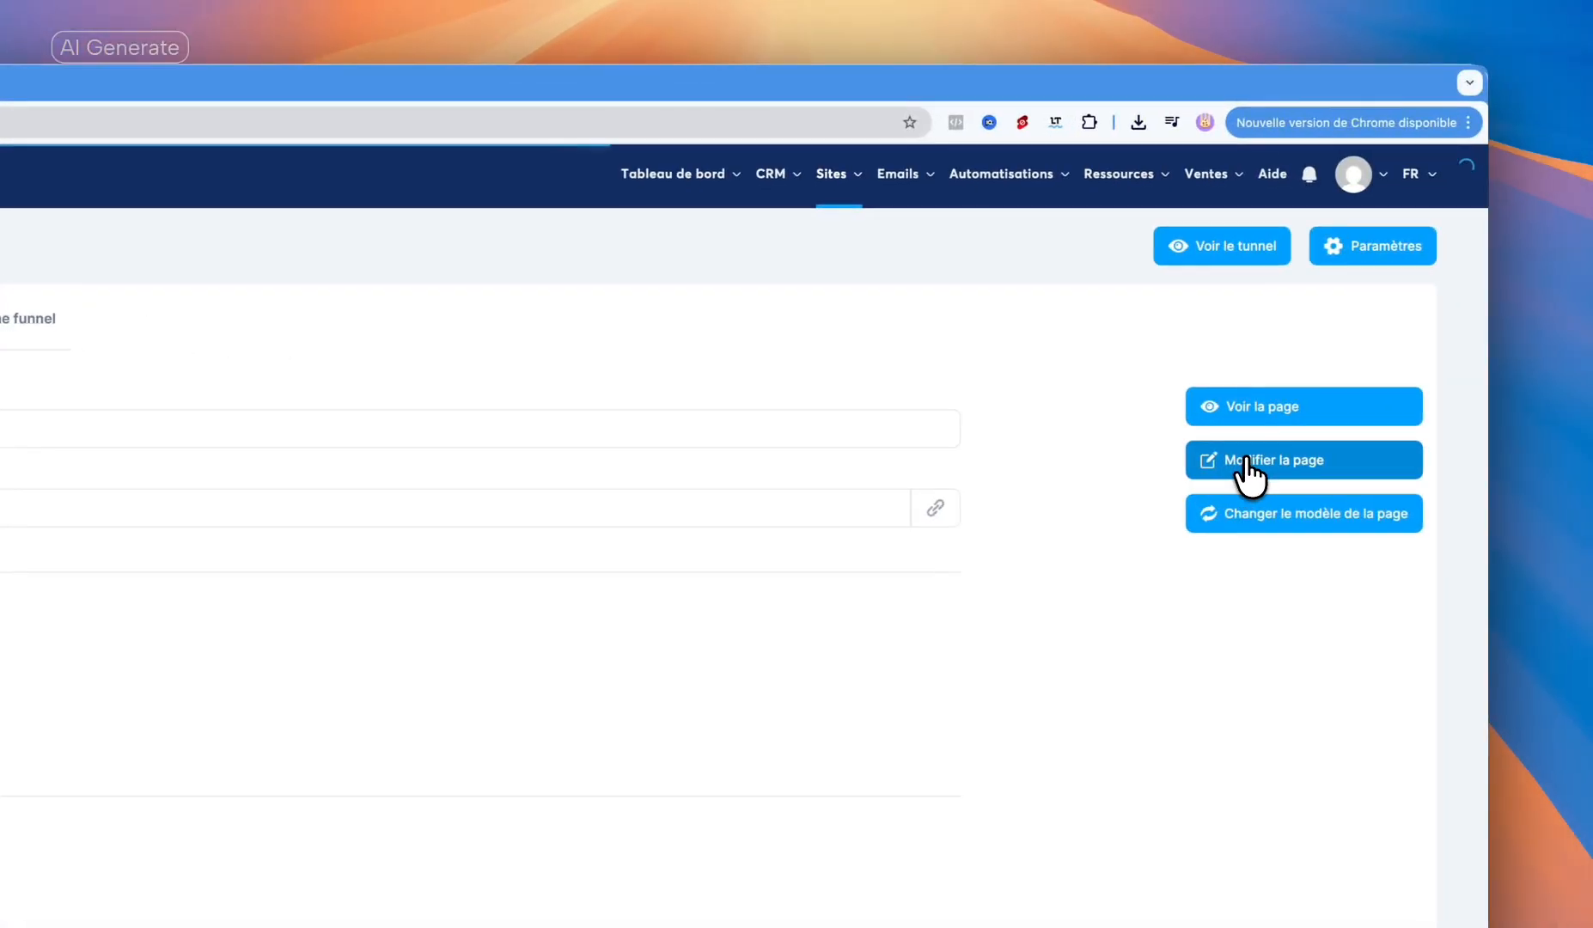
left_click(1245, 471)
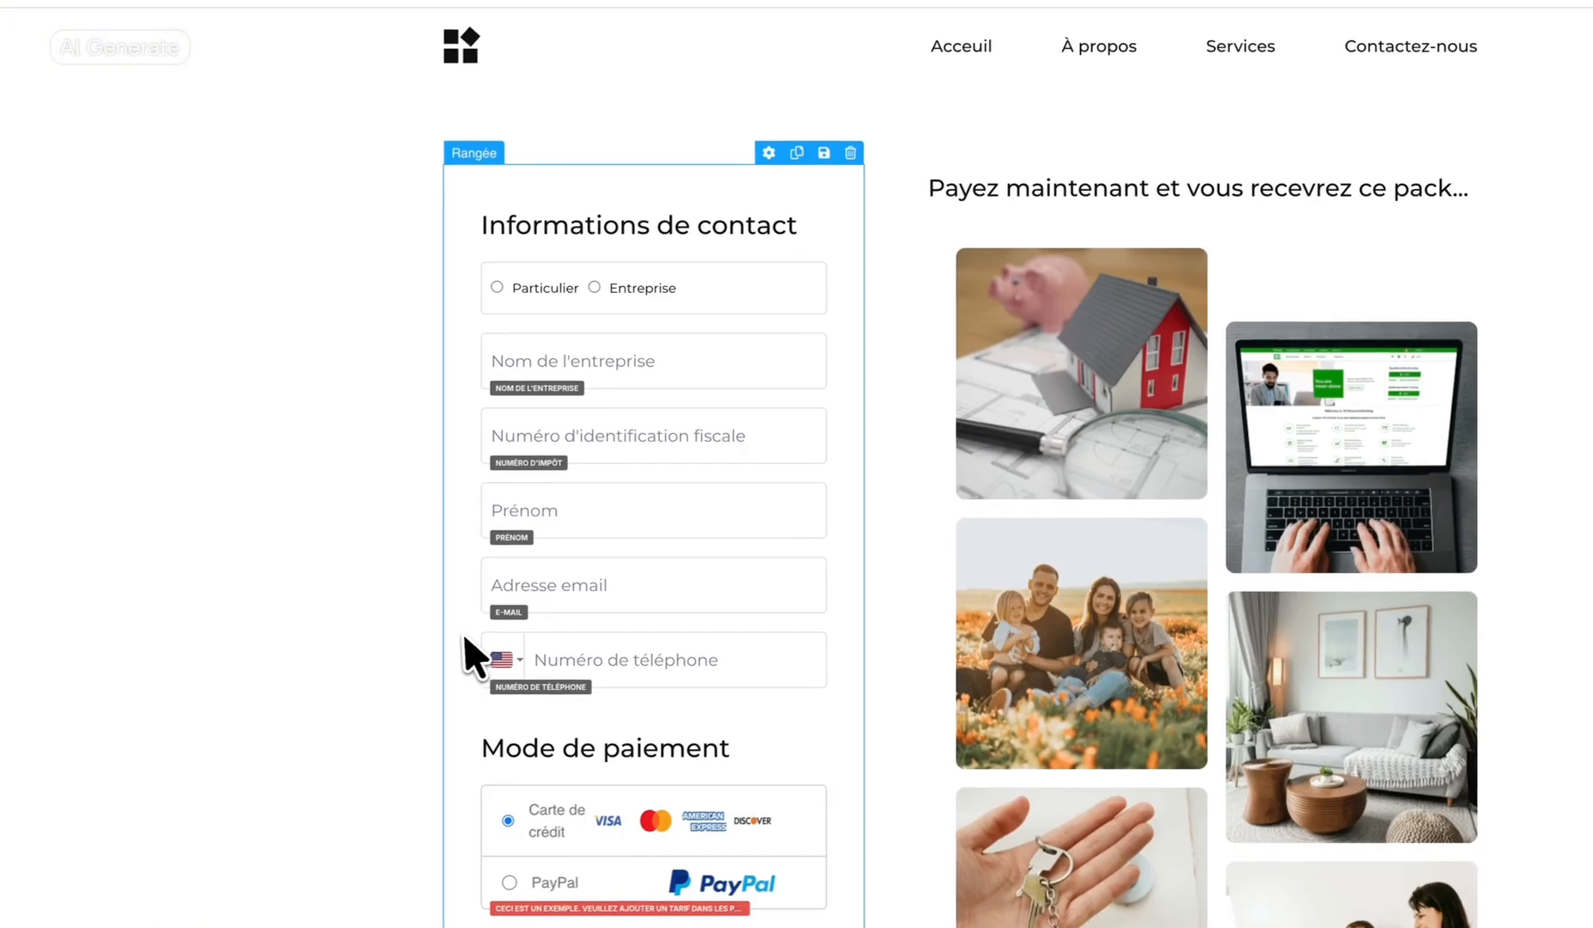
scroll(465, 634, "down", 6)
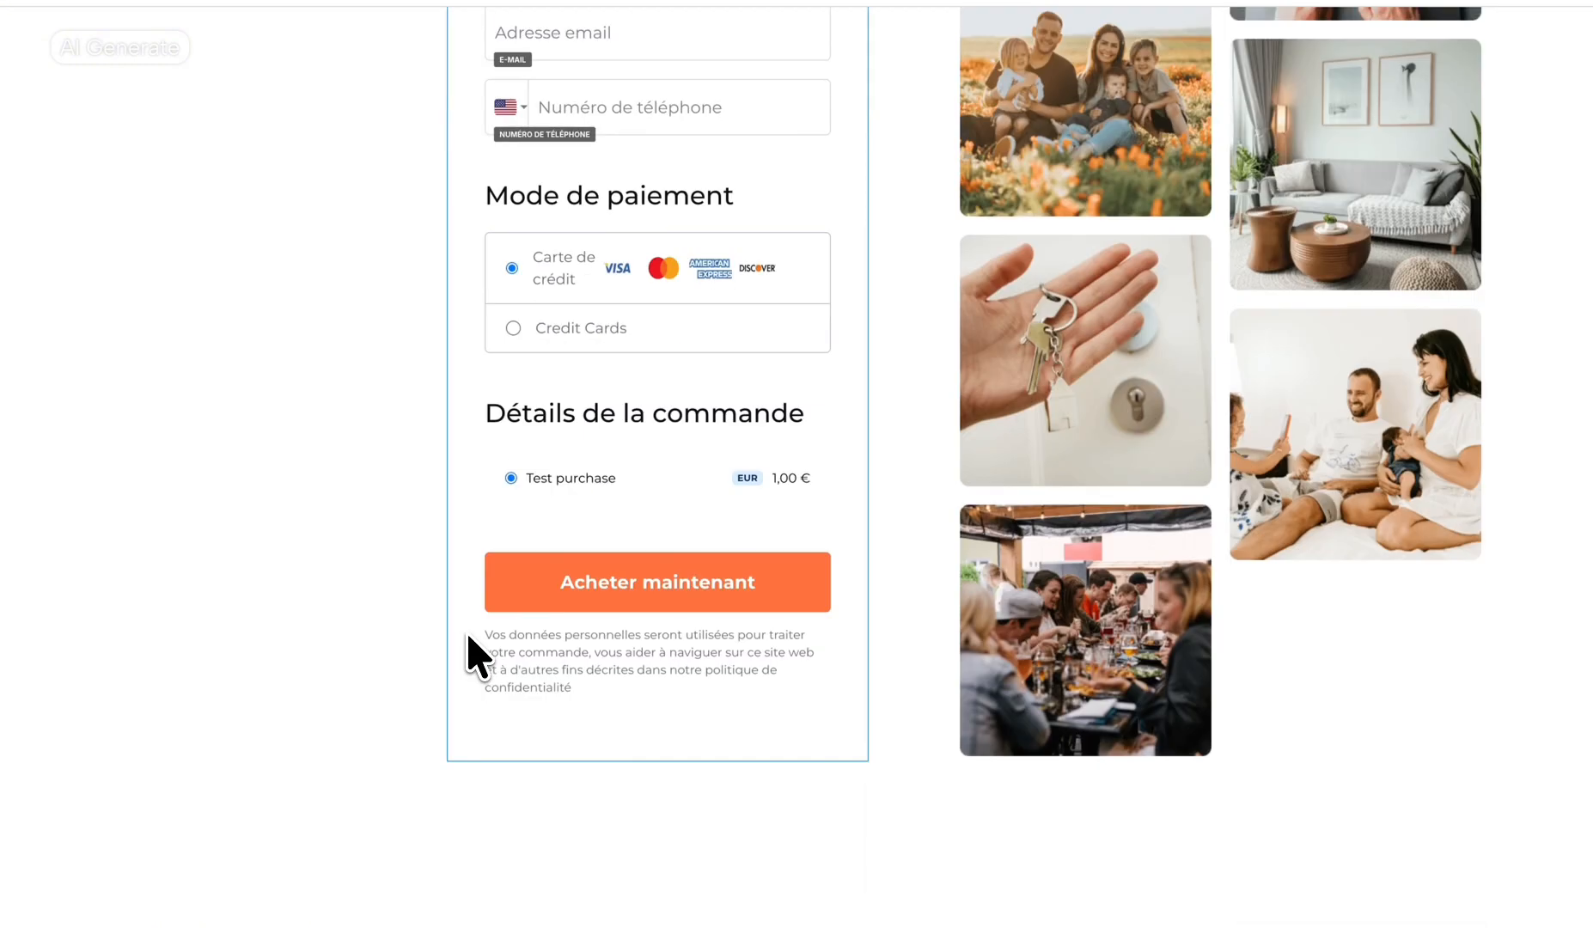
scroll(465, 634, "up", 6)
left_click(1413, 204)
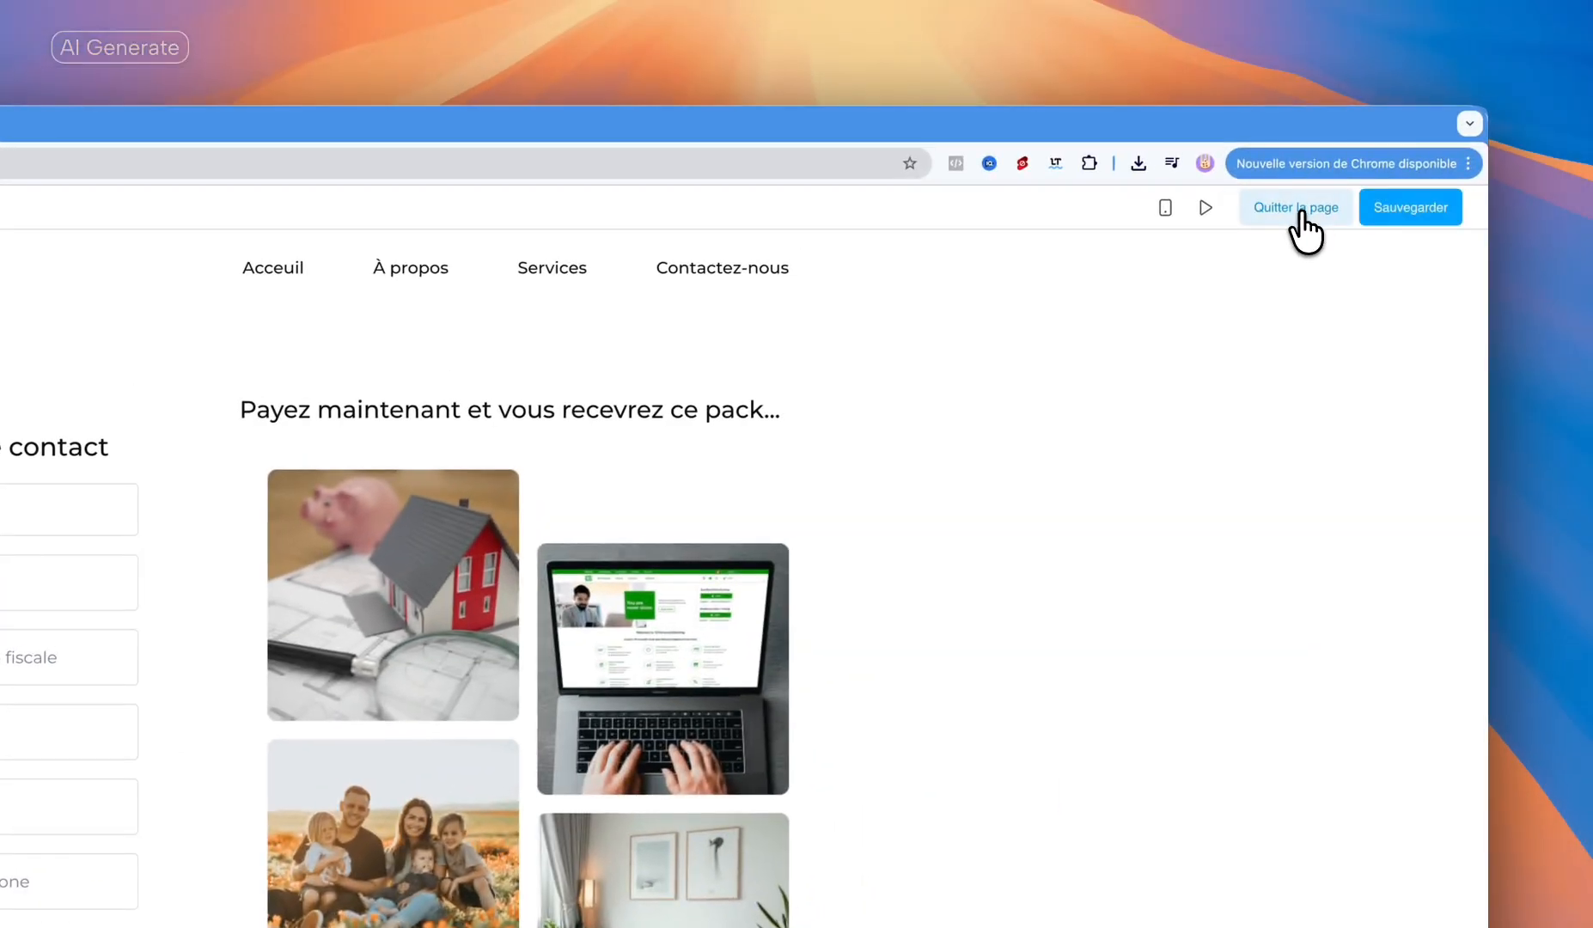
left_click(1340, 205)
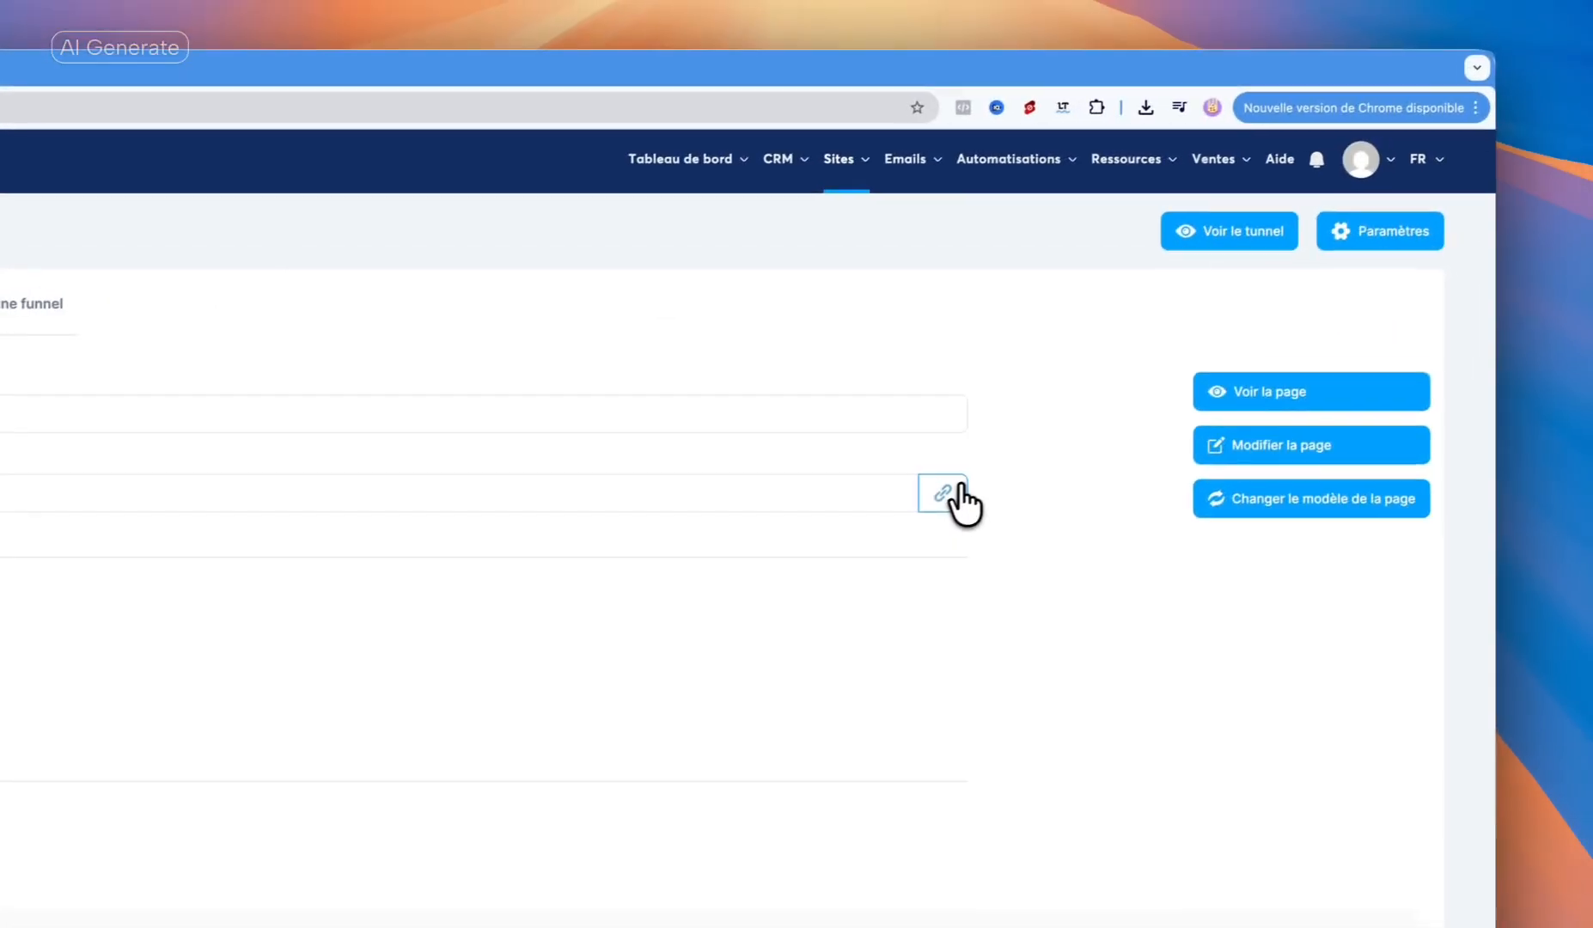
Copy the order form's page URL, open it in a new browser tab and review the payment form
left_click(1484, 462)
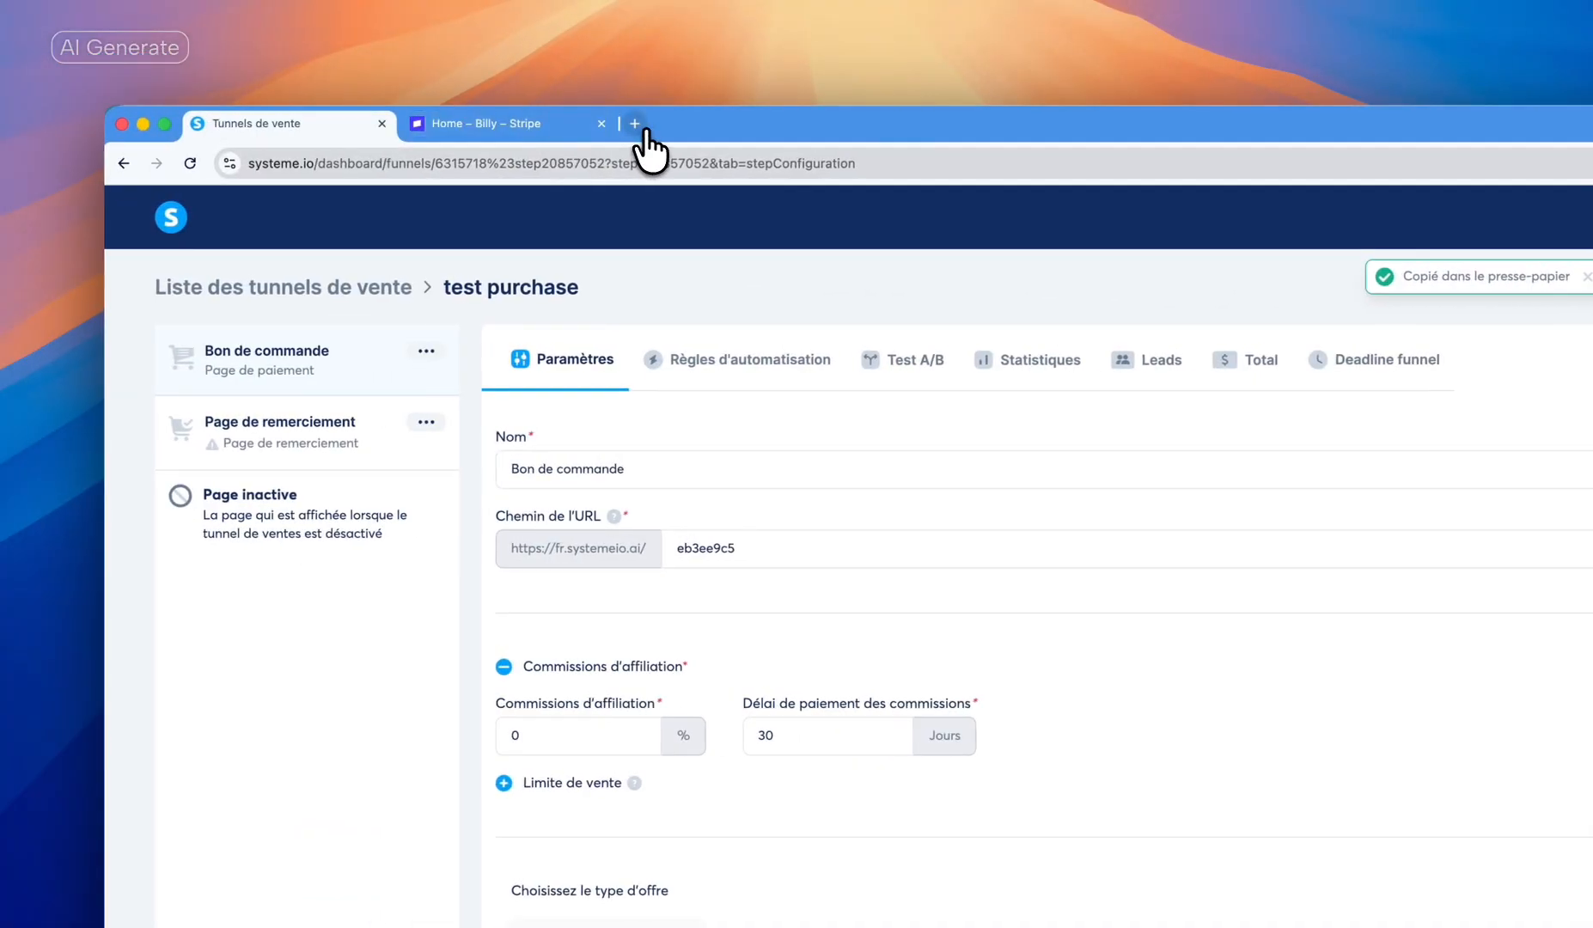
left_click(646, 129)
type("fr.systemeio.ai/eb3we8c5")
key("Return")
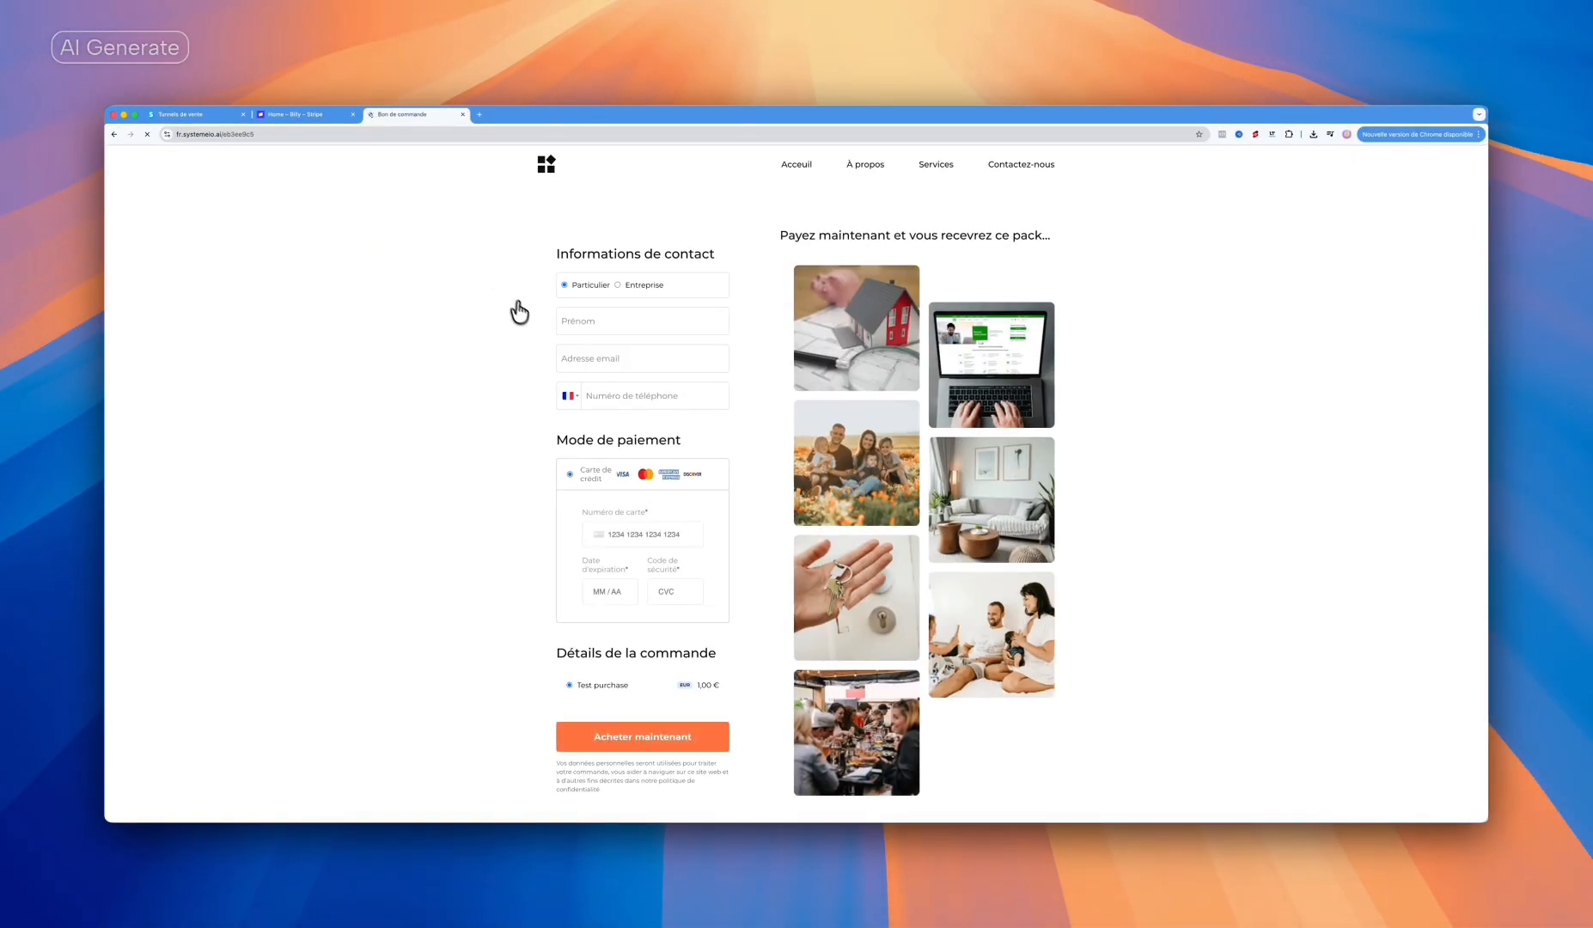
scroll(631, 601, "down", 2)
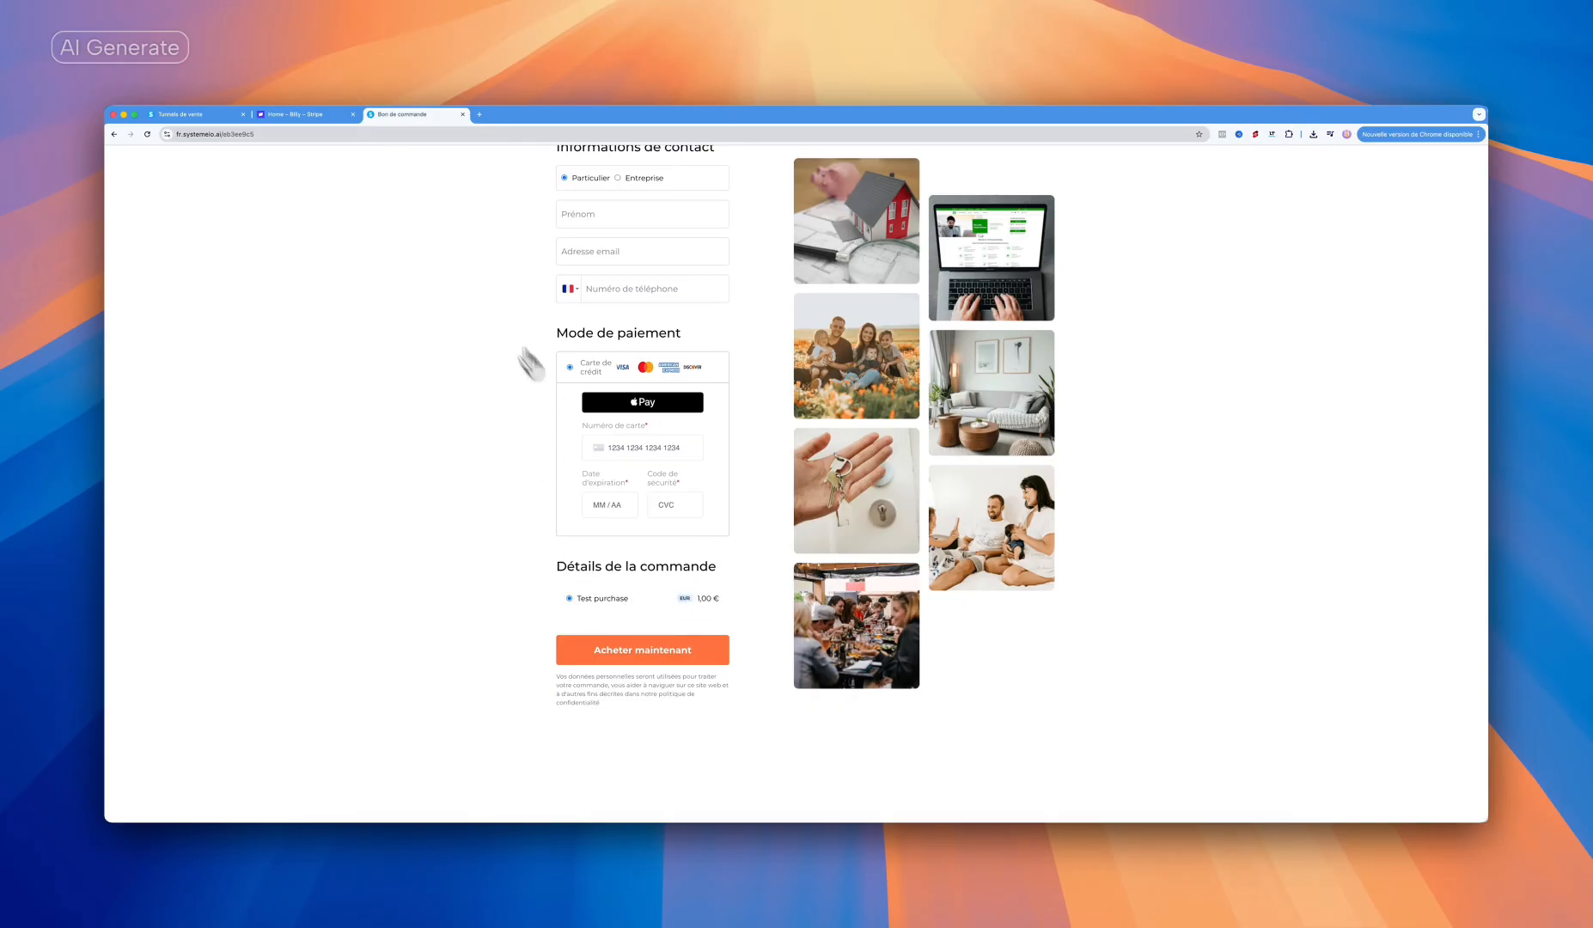
scroll(585, 326, "up", 1)
scroll(593, 268, "down", 1)
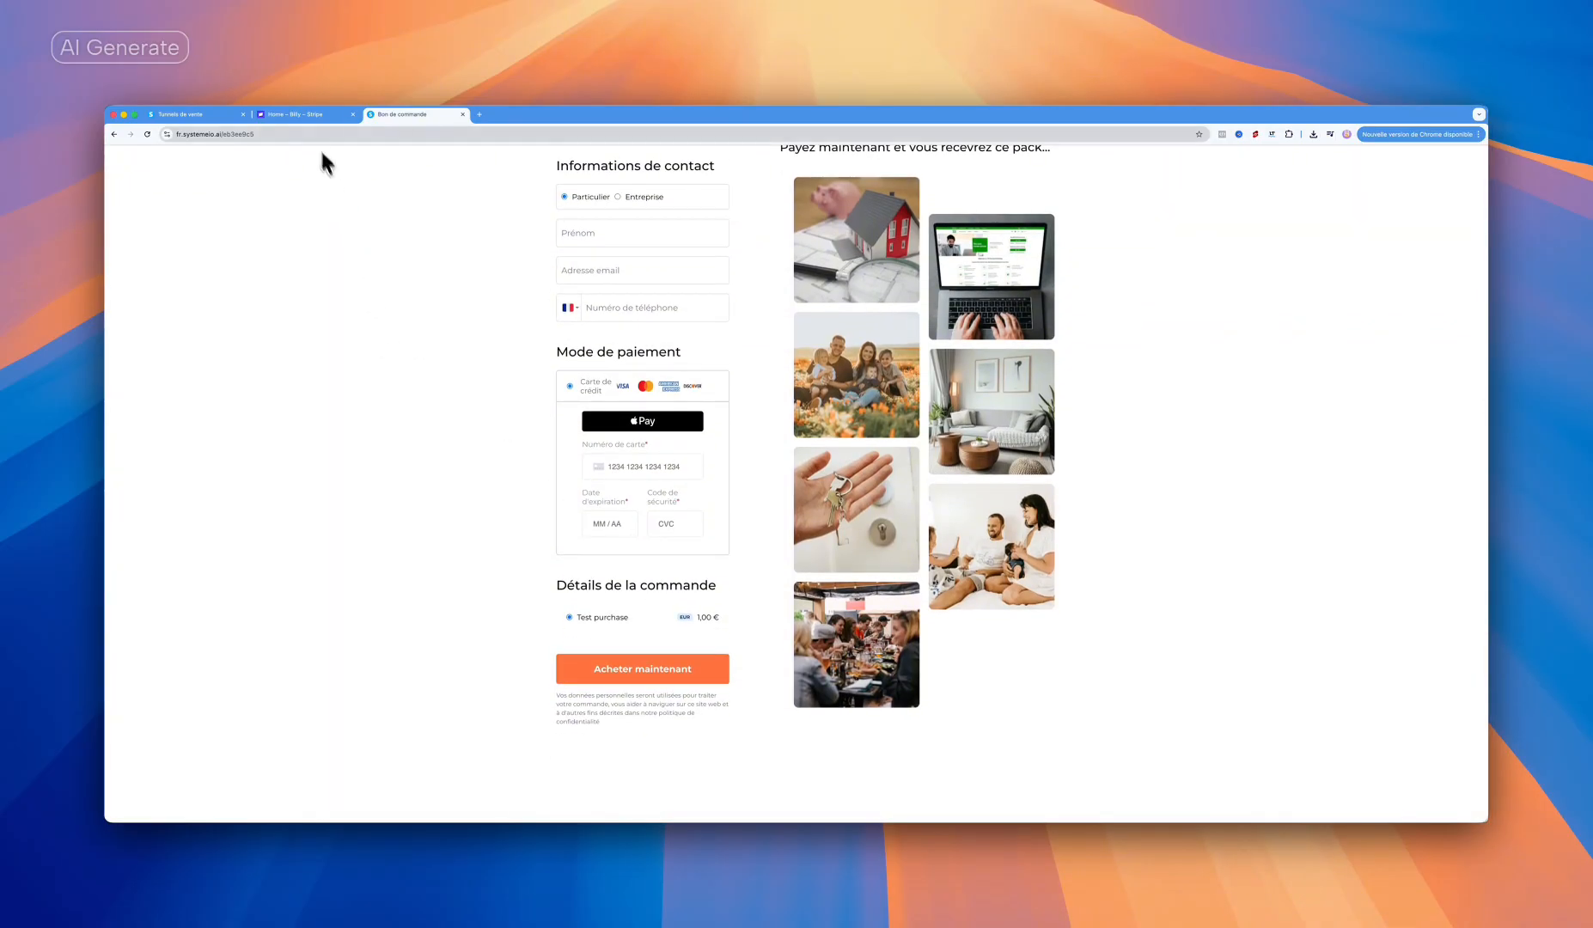
Check the Stripe dashboard against the funnel's digital product settings in systeme.io, ending back on the order form configuration
left_click(295, 114)
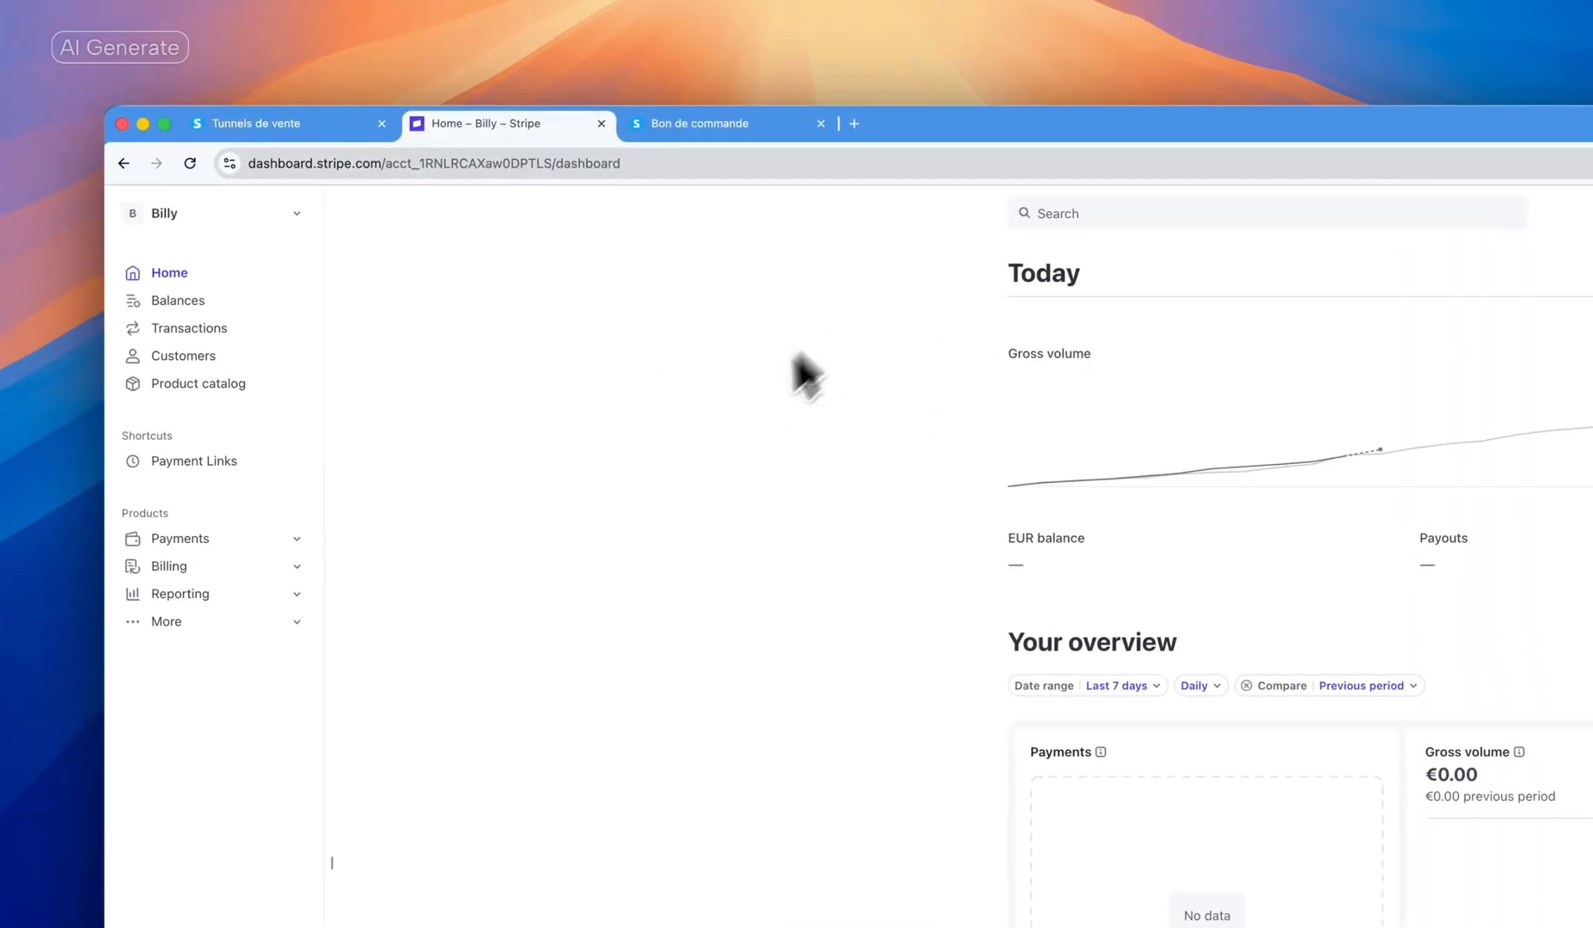
left_click(331, 129)
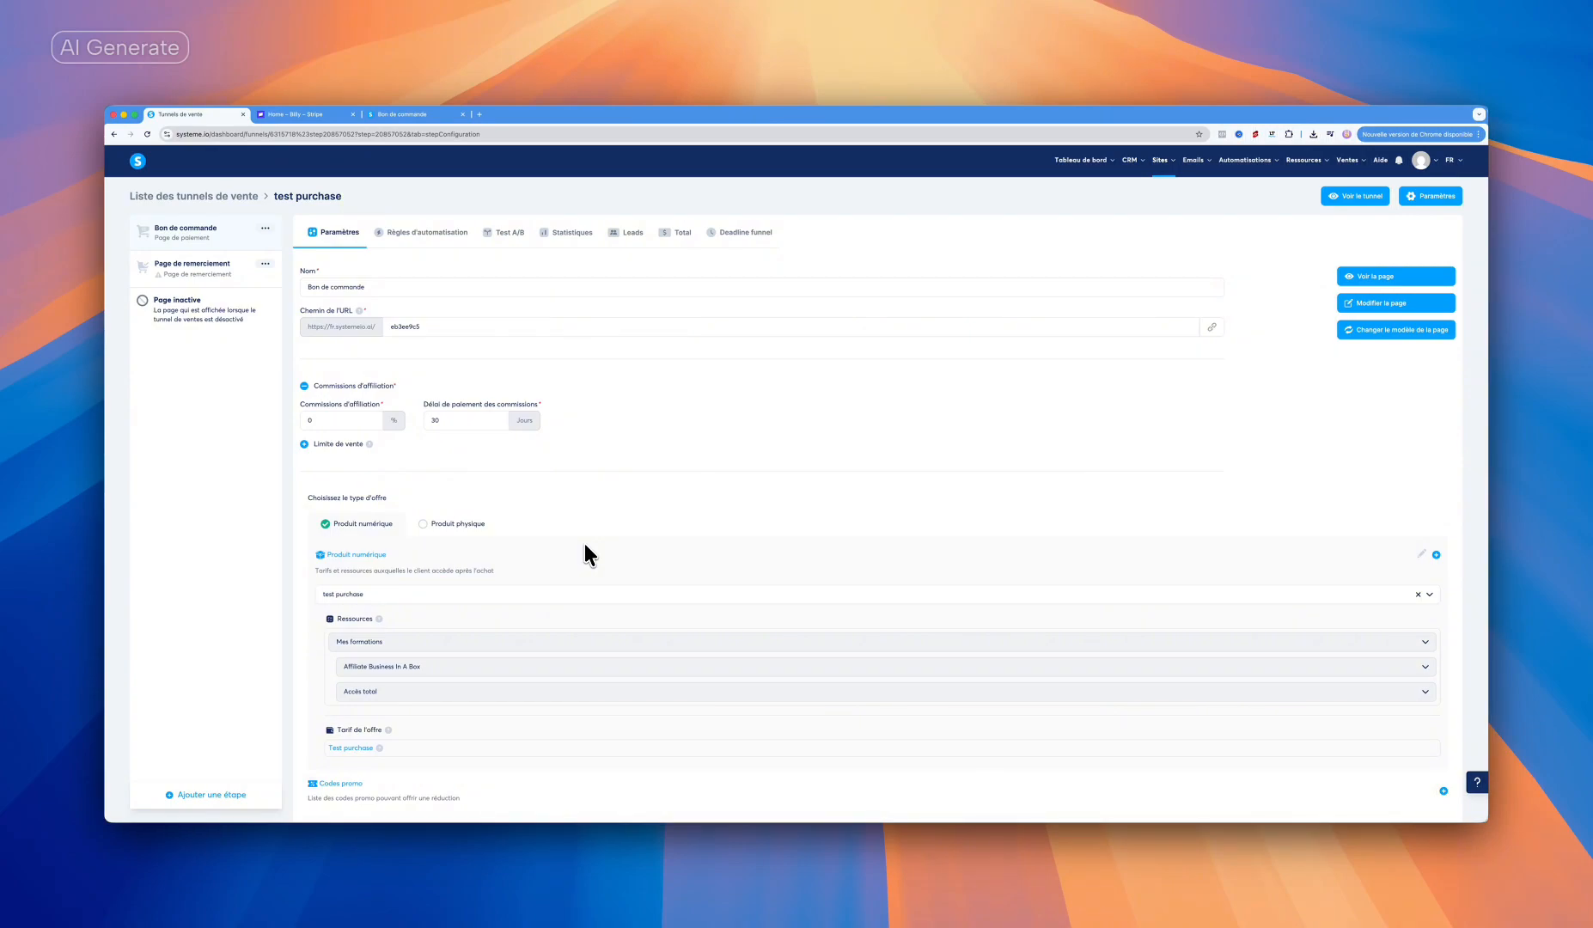
scroll(498, 584, "down", 2)
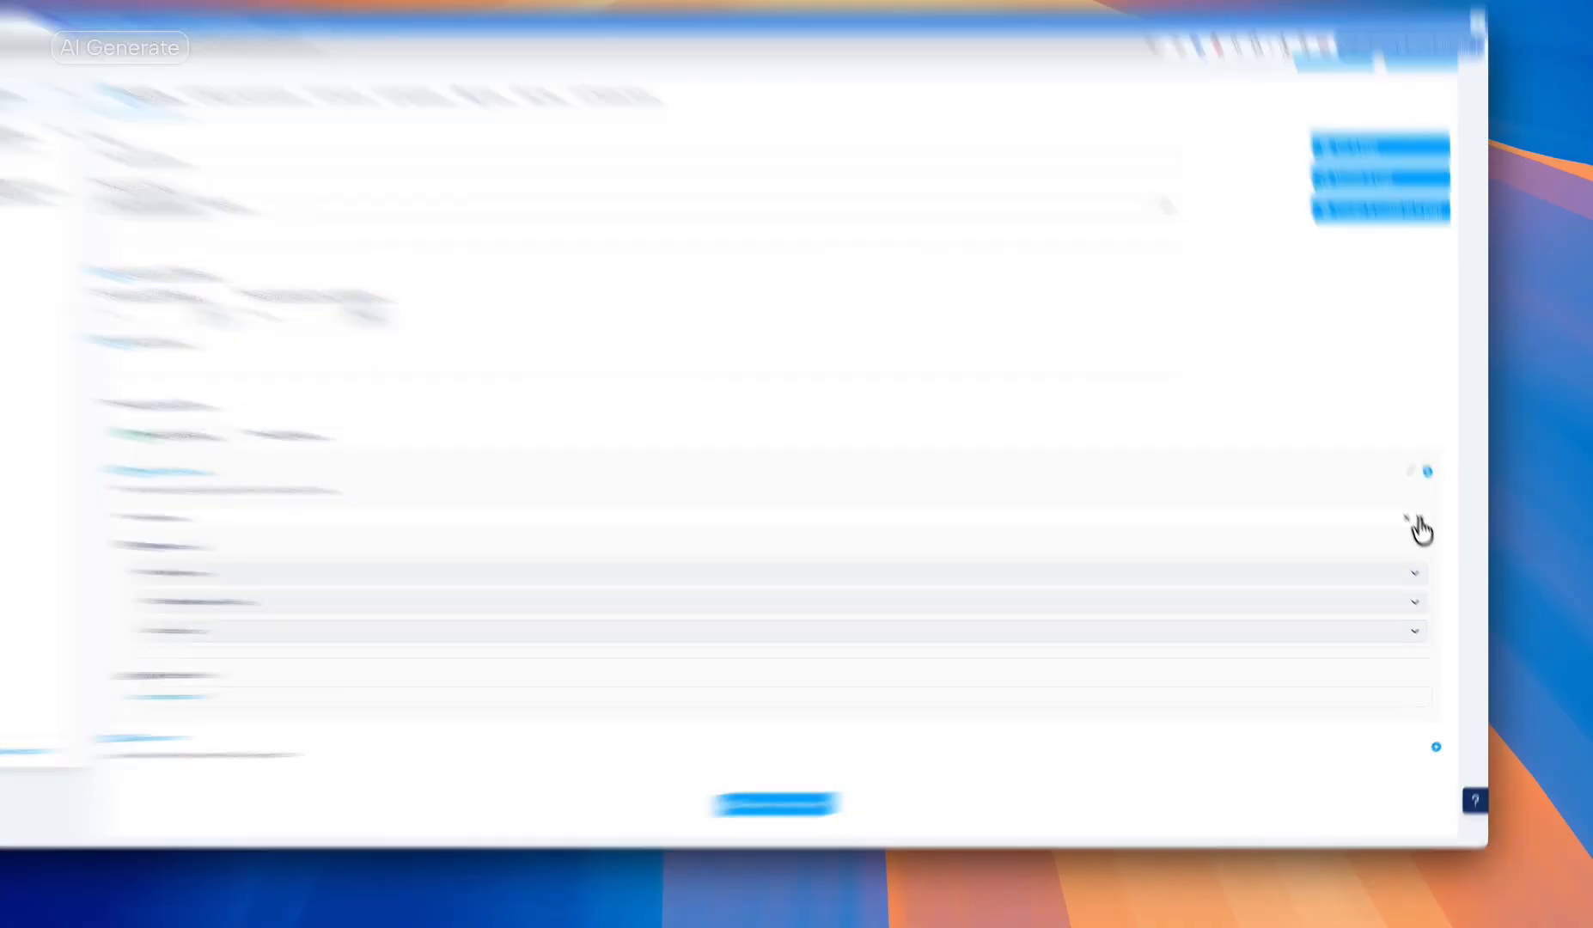
left_click(1418, 521)
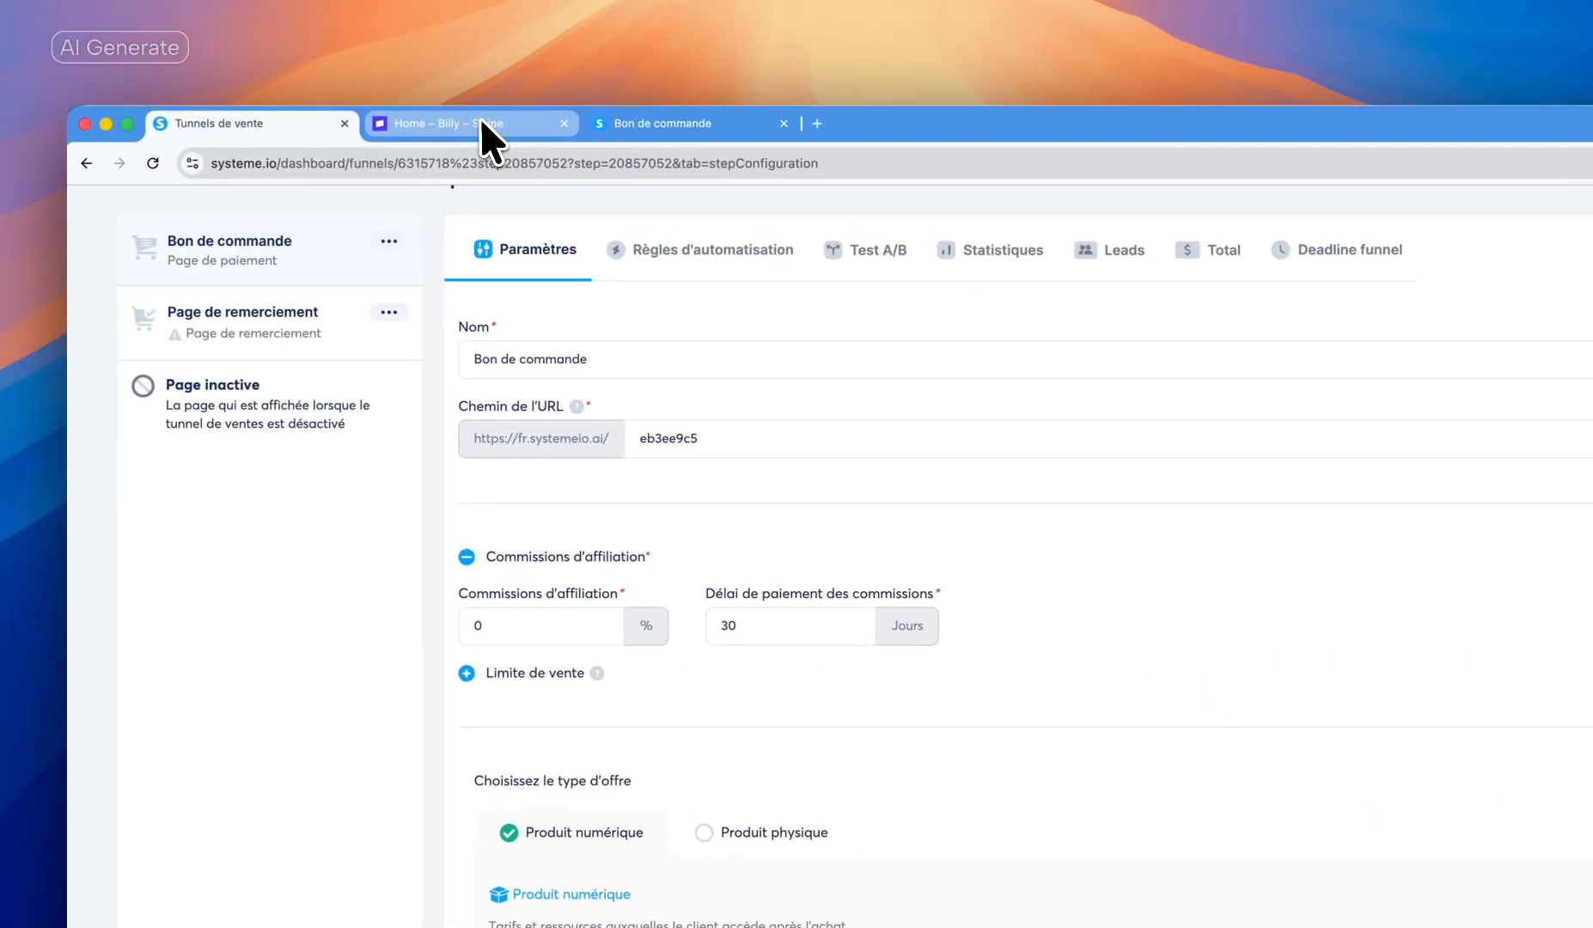
left_click(480, 120)
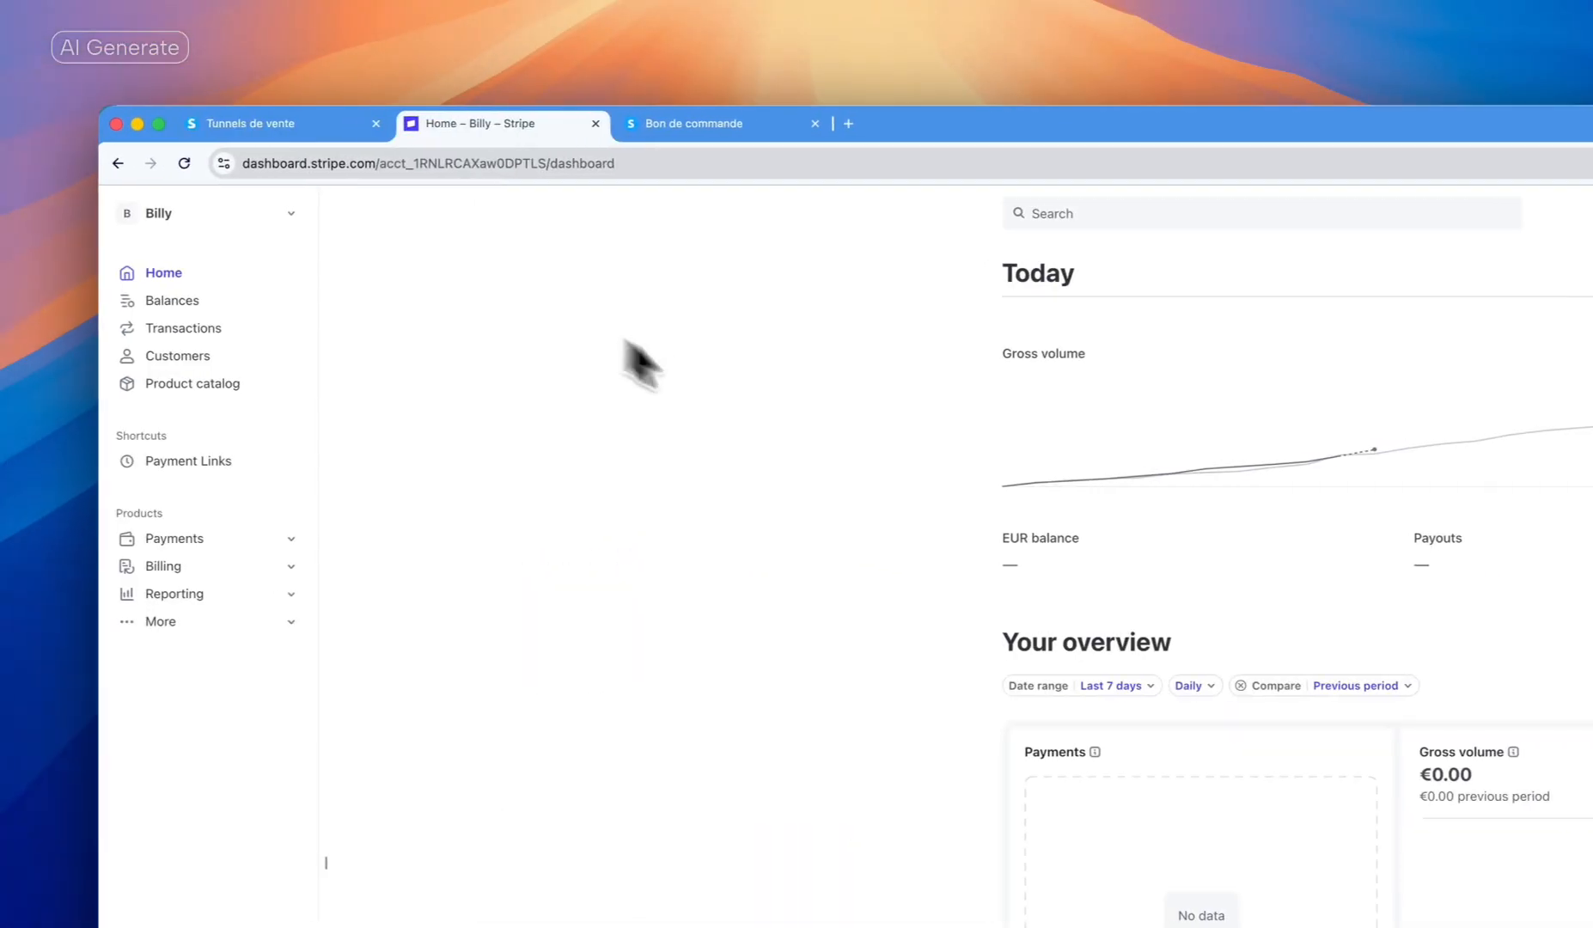
left_click(344, 123)
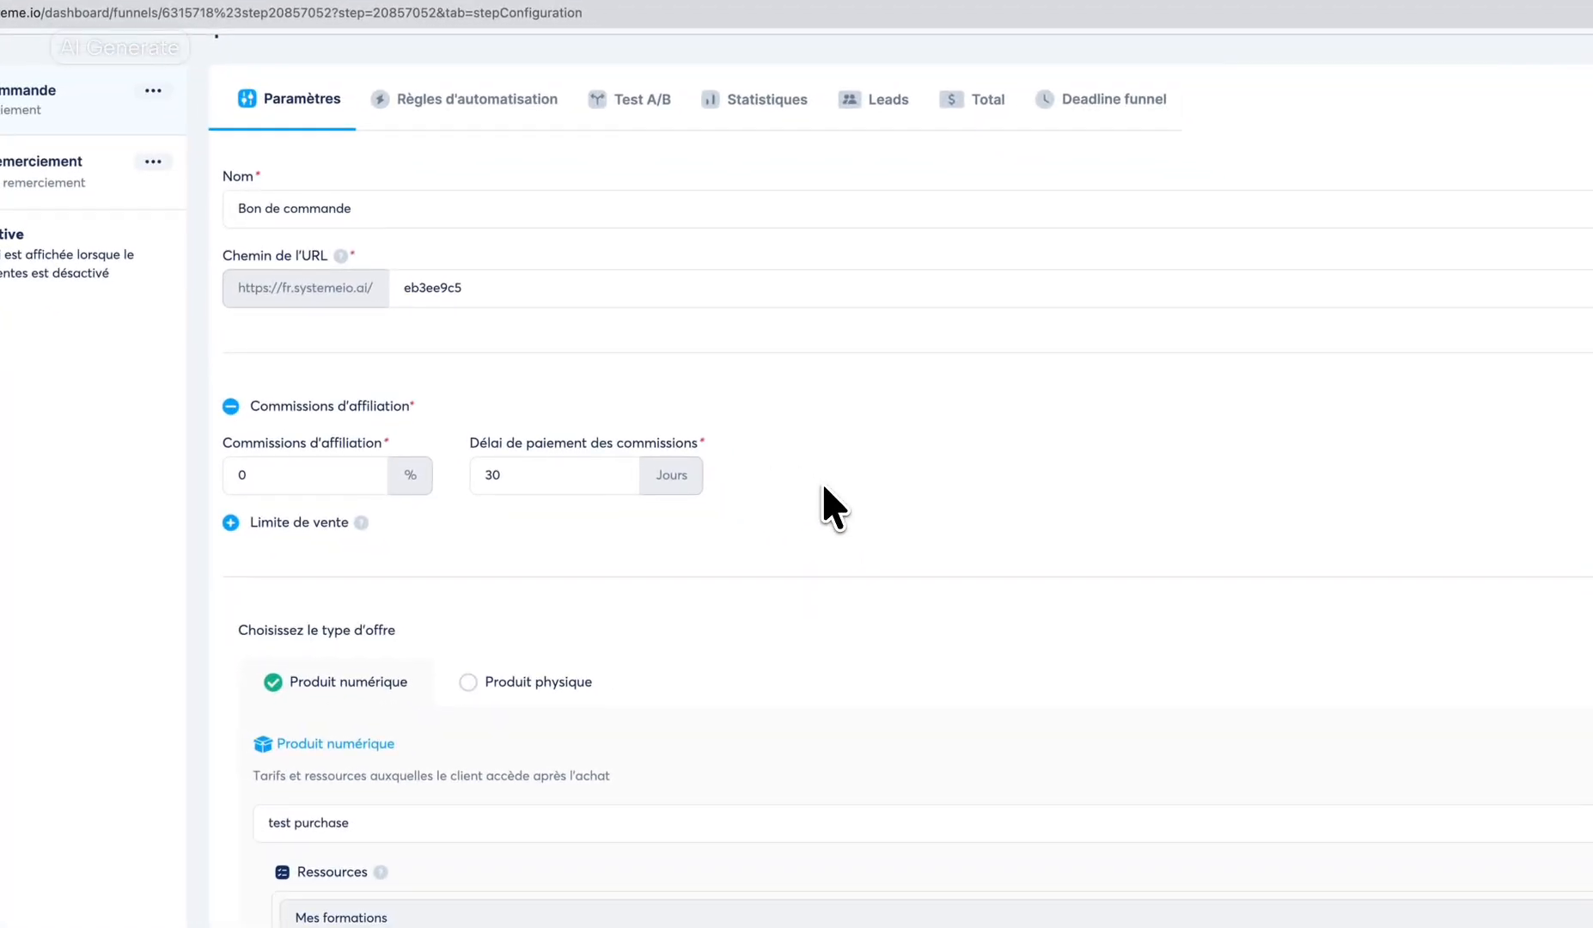